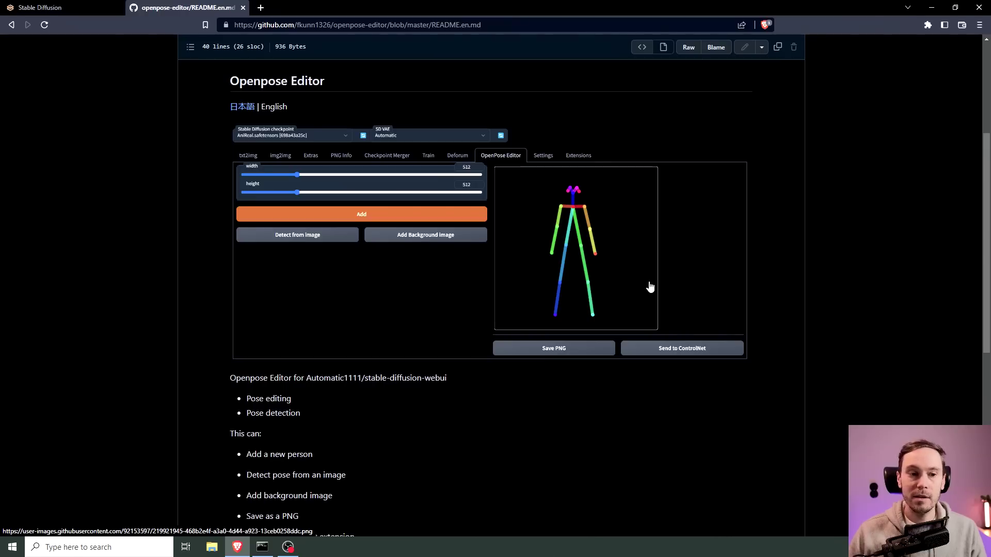
- Scroll the openpose-editor README down to its Installation steps and git URL
scroll(670, 292, down, 4)
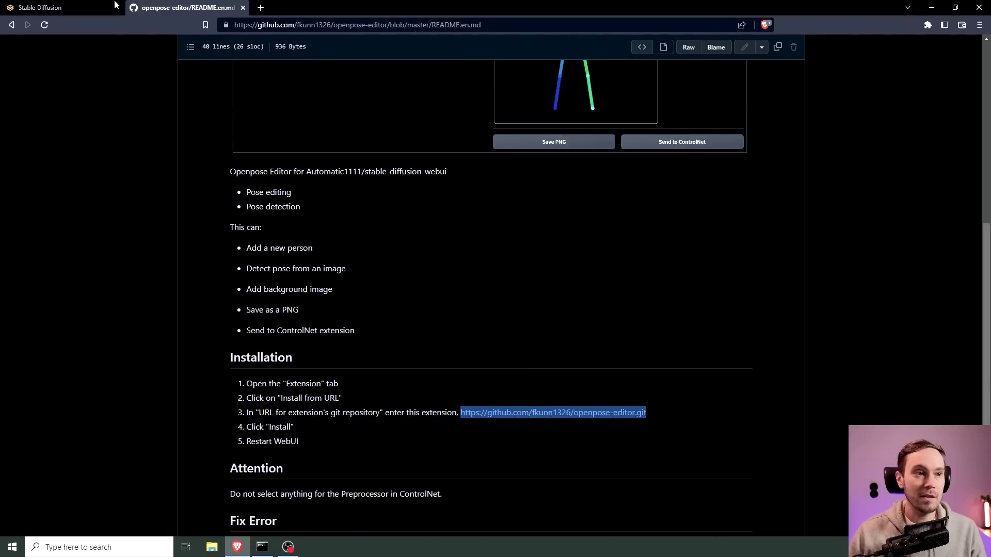
- Install openpose-editor from its pasted git URL, then apply and restart the web UI
click(82, 6)
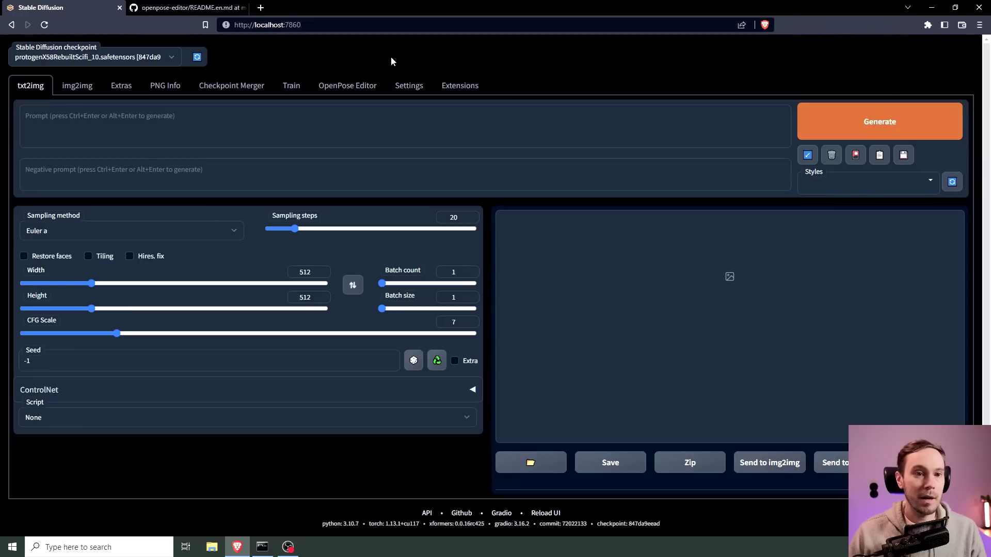
click(460, 86)
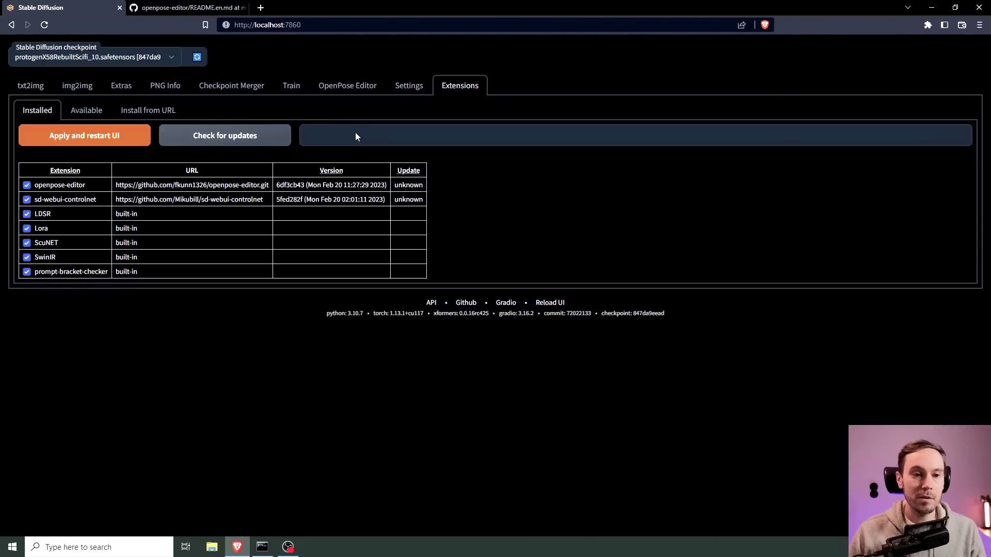
click(156, 114)
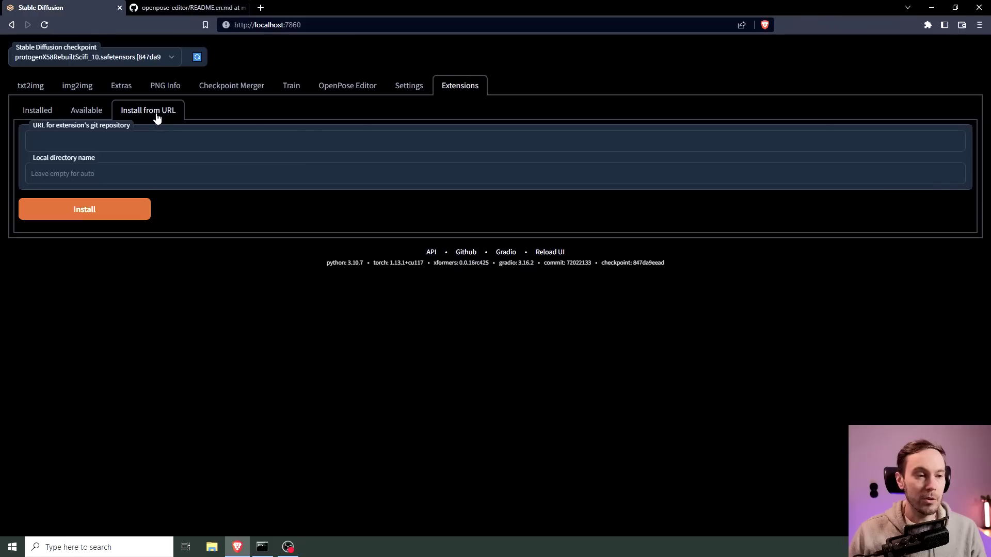
click(97, 140)
text(https://github.com/fkunn1326/openpose-editor.git)
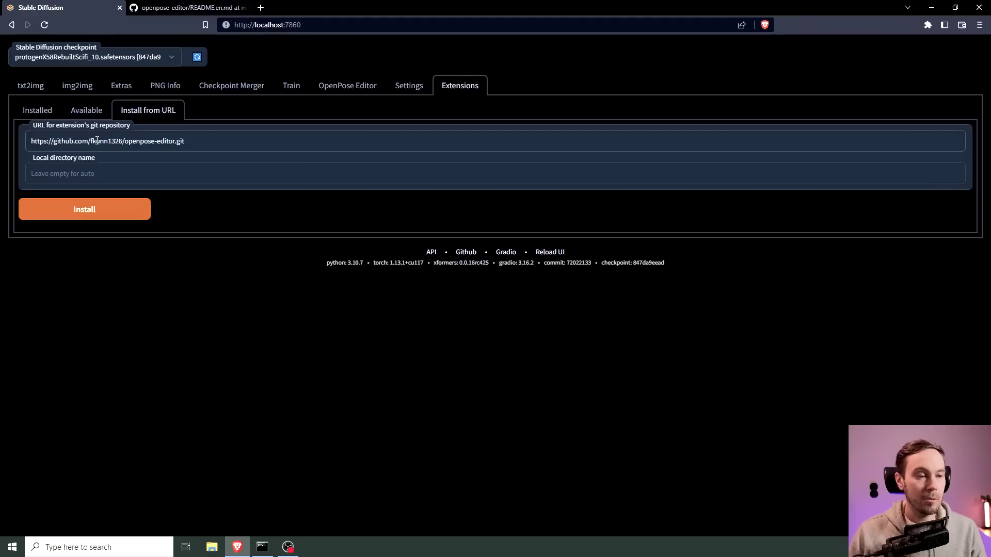
click(99, 212)
click(38, 110)
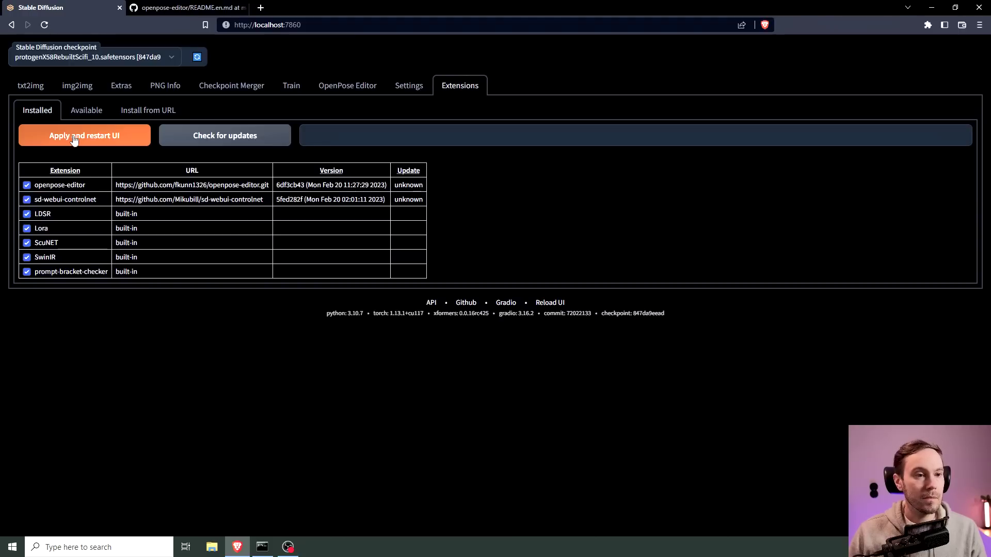
click(74, 136)
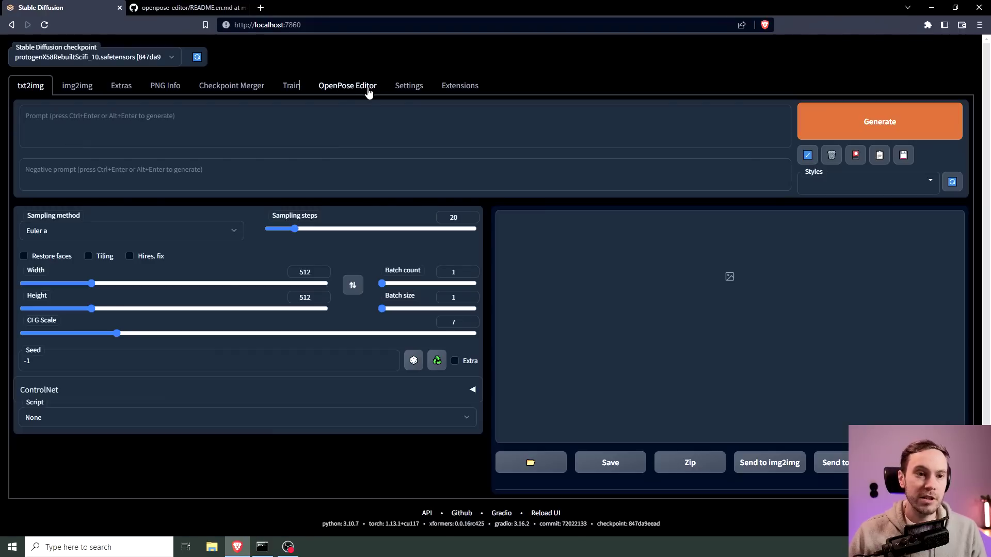
- In OpenPose Editor, bend both arms toward the hips and lift the left foot beside the right knee
click(350, 86)
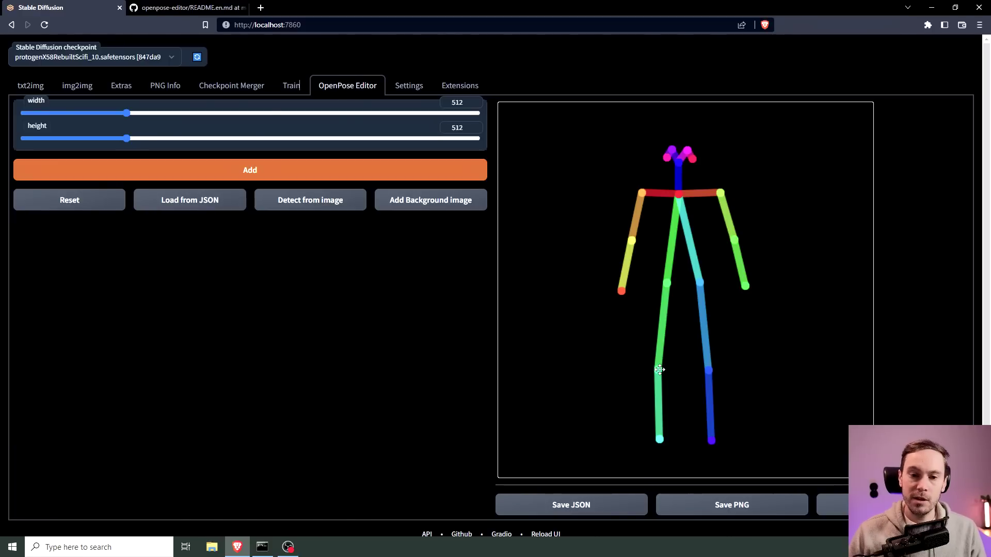
mouse_move(658, 370)
mouse_down()
mouse_move(625, 364)
mouse_move(655, 369)
mouse_up()
drag(621, 291, 664, 285)
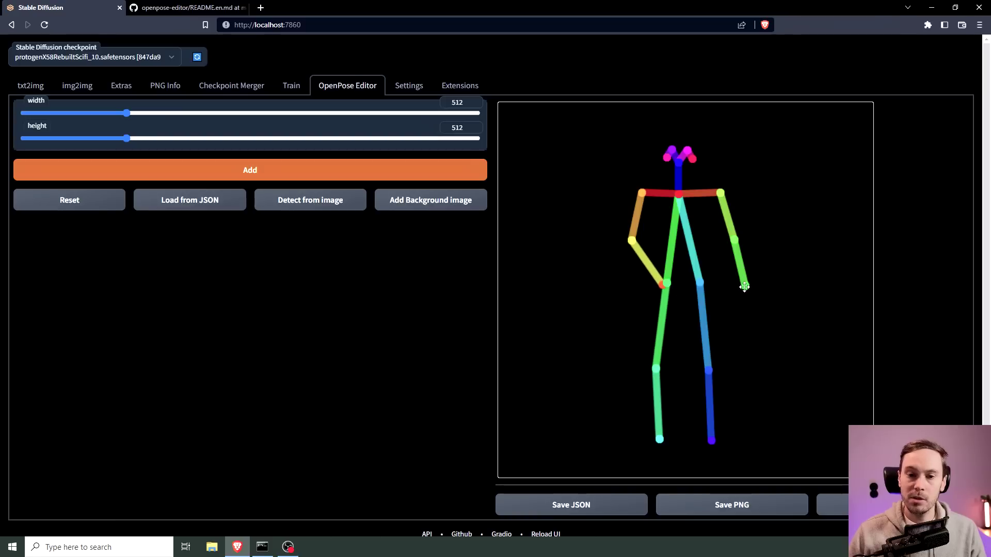
drag(745, 286, 704, 281)
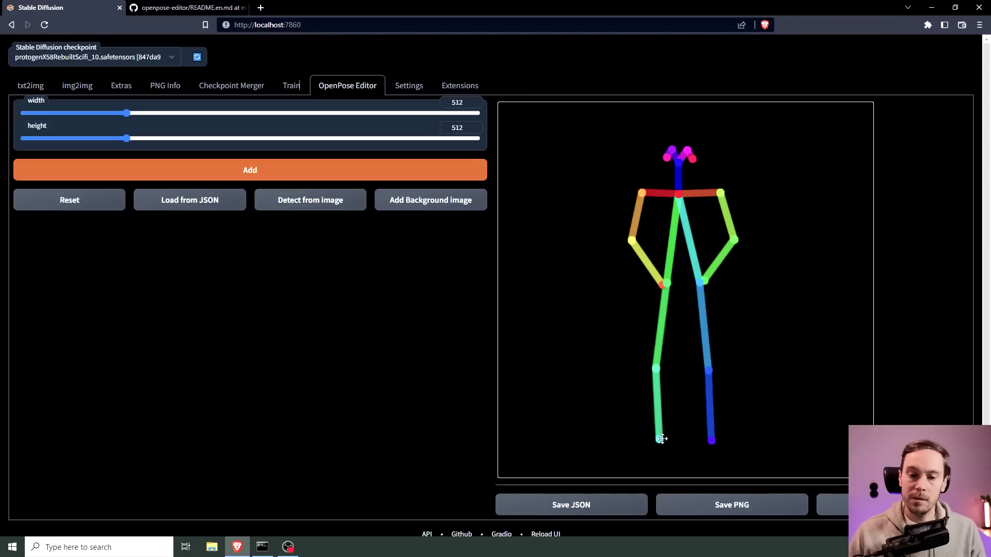
drag(660, 439, 703, 380)
- Raise the right arm above the head and shift the hips and left knee left
drag(734, 240, 746, 177)
drag(704, 281, 710, 117)
drag(721, 193, 649, 193)
drag(666, 281, 694, 283)
drag(656, 369, 644, 365)
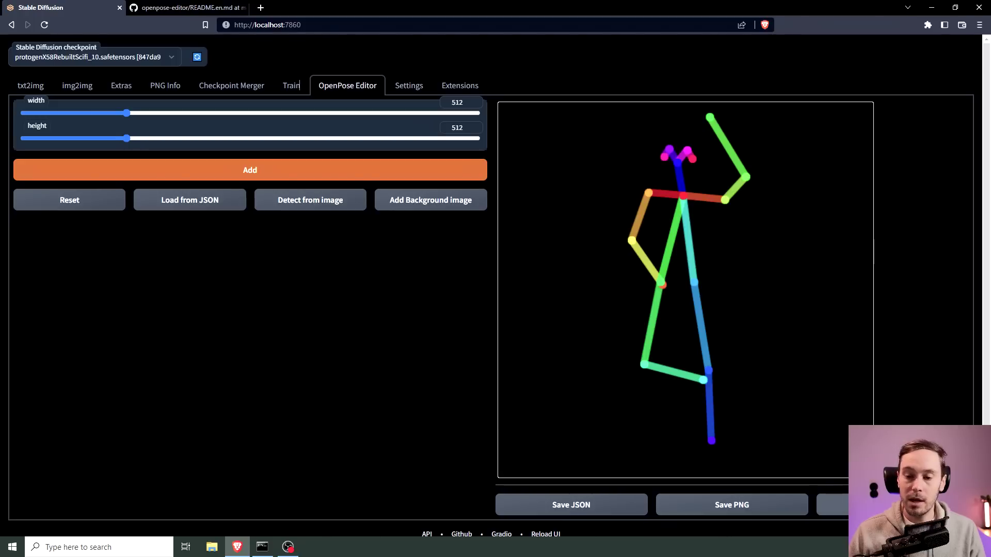
- Send the pose to txt2img's ControlNet and select the control_sd15_openpose model
click(893, 505)
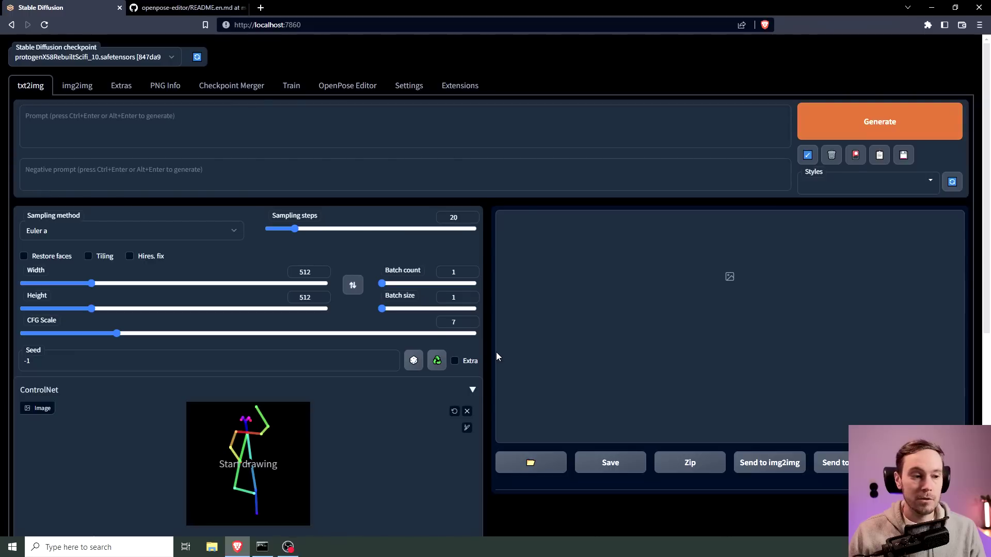
scroll(287, 278, down, 3)
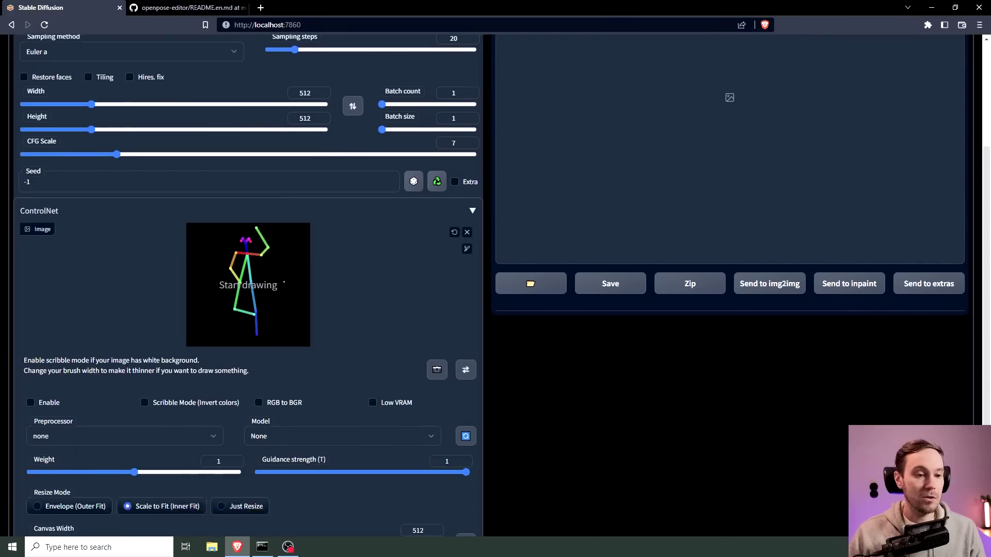
scroll(284, 283, down, 1)
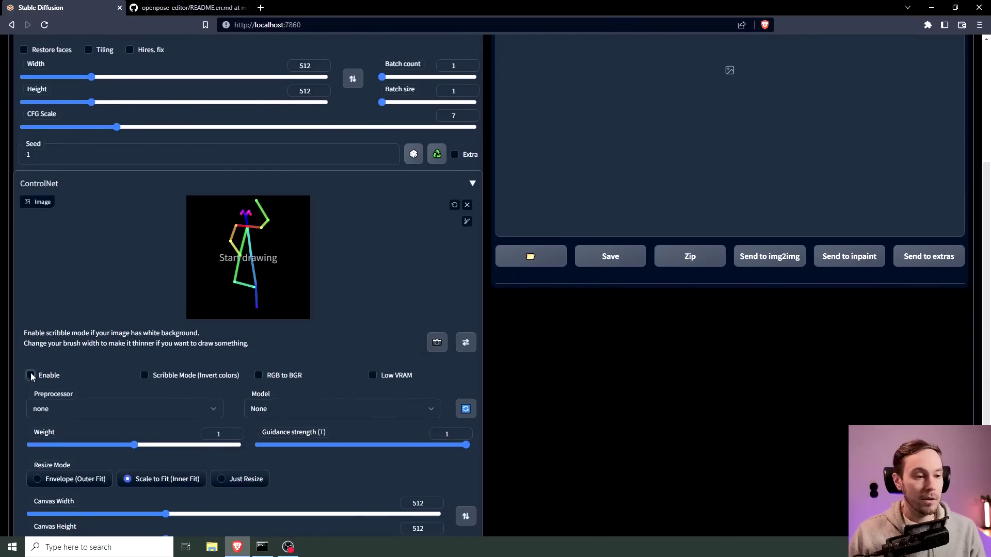
click(284, 408)
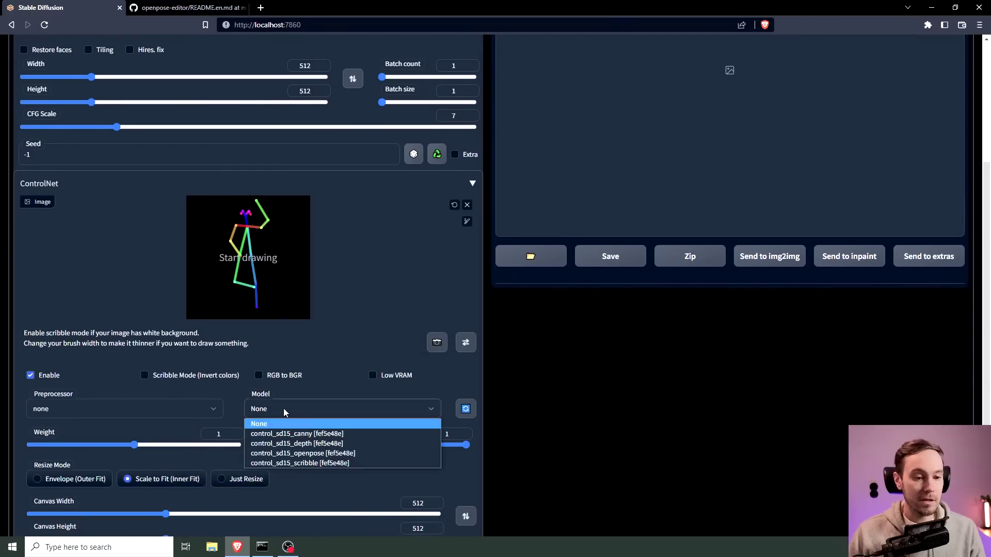
click(306, 456)
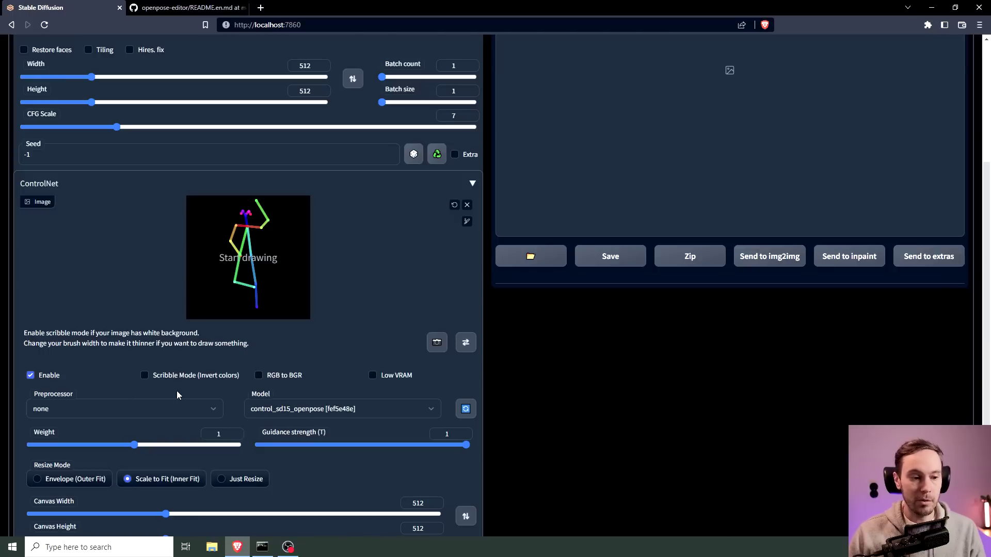
scroll(258, 386, down, 3)
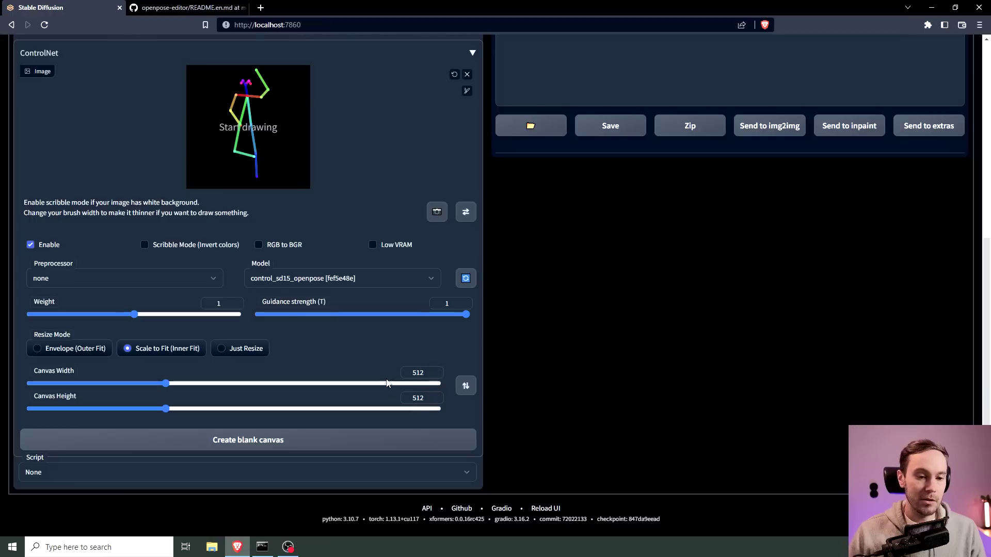
scroll(378, 388, up, 4)
scroll(378, 387, up, 2)
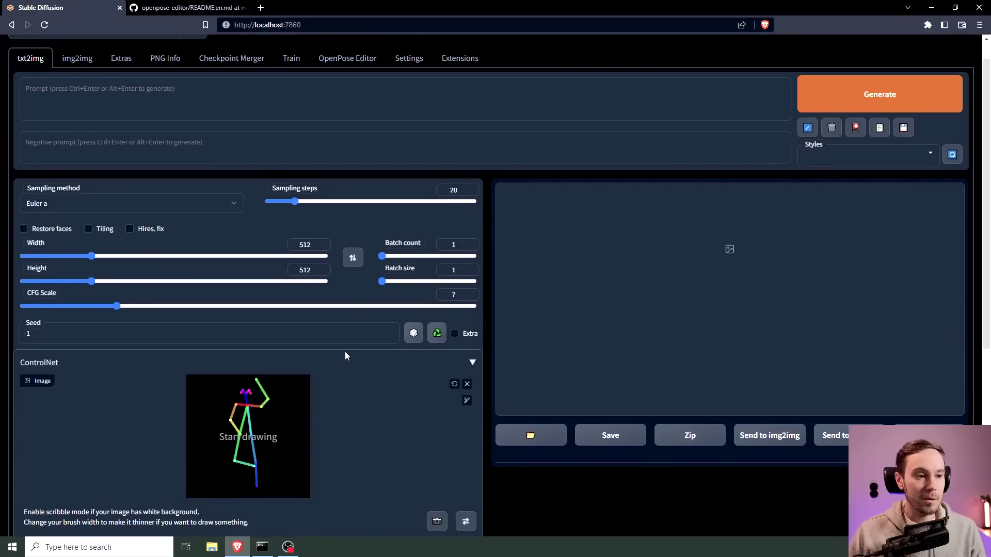
scroll(316, 265, up, 1)
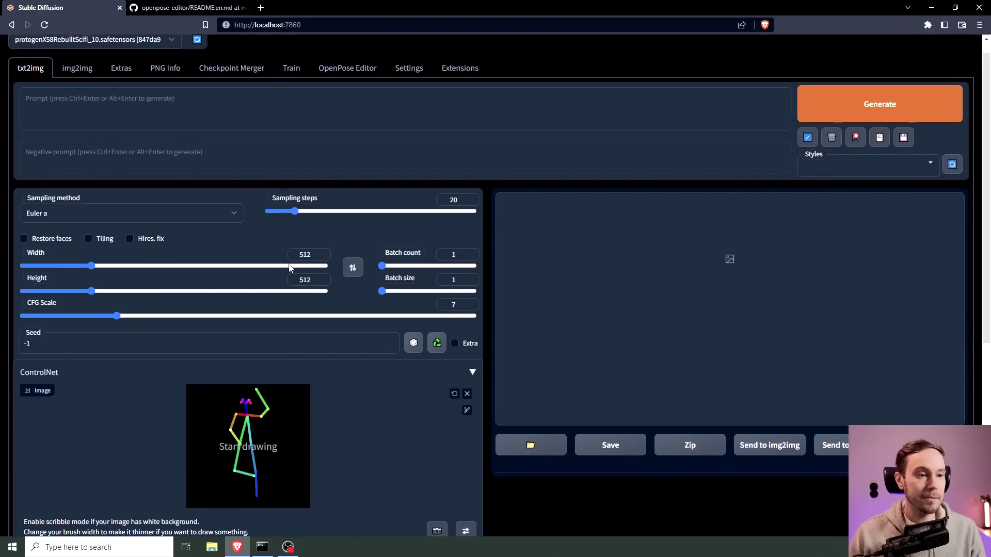
- Apply the dOil style and add a weighted '(woman astronaut dancing:1.4)' to the prompt
click(932, 180)
click(846, 307)
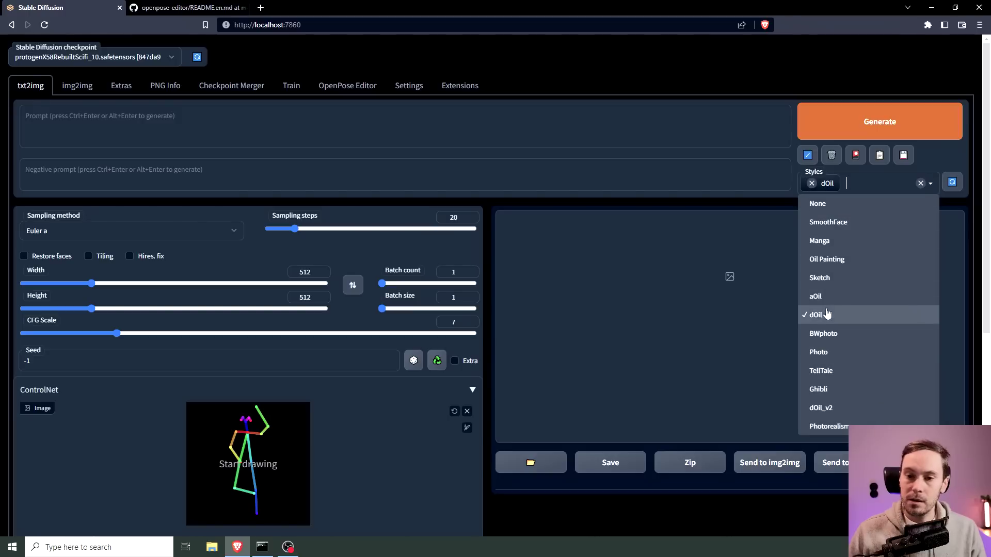
click(880, 155)
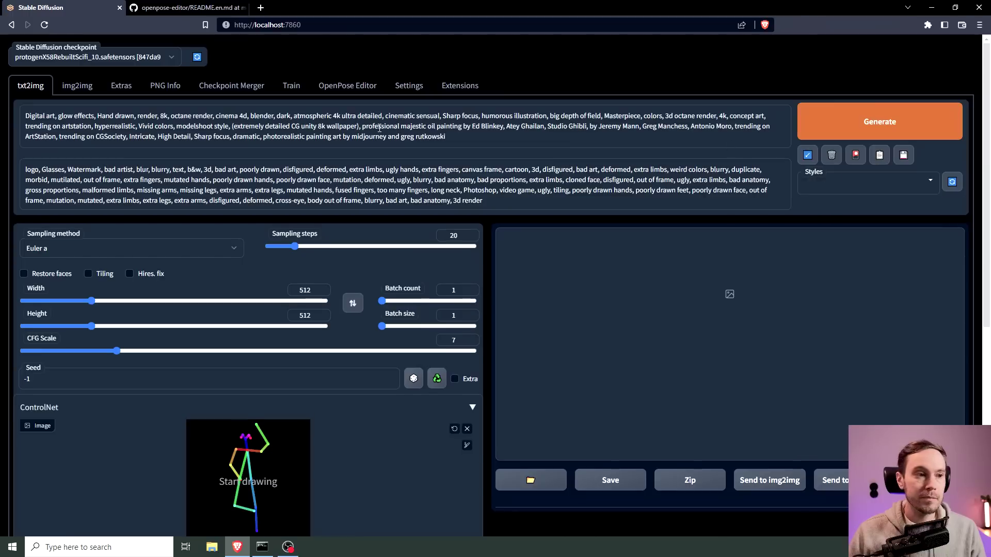
text(woman astronaut dancing ,)
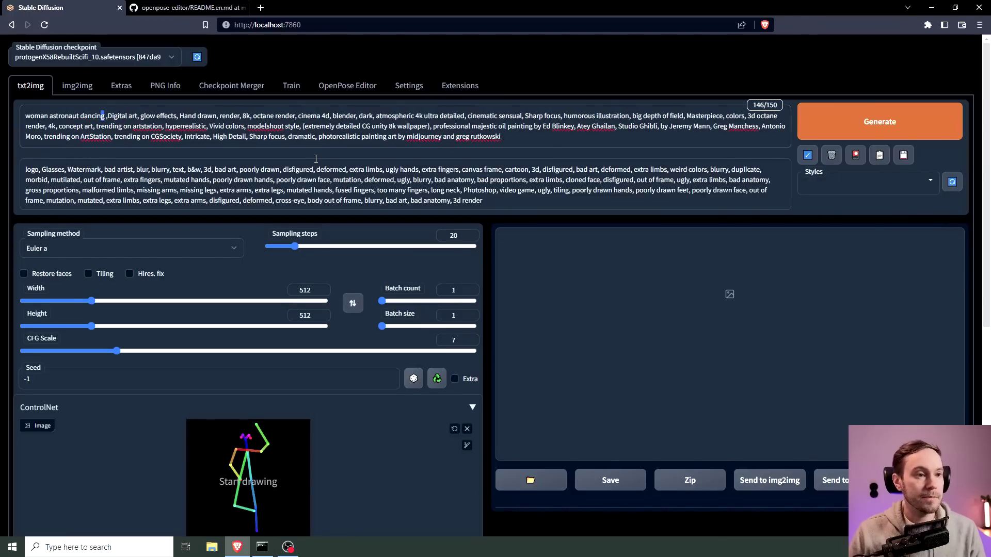
key(shift+Home)
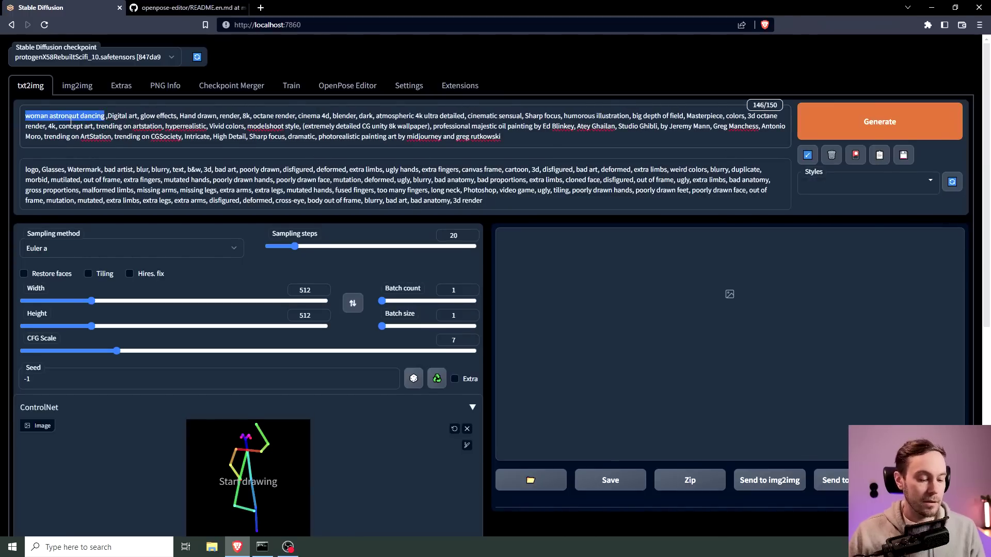
key(ctrl+Up)
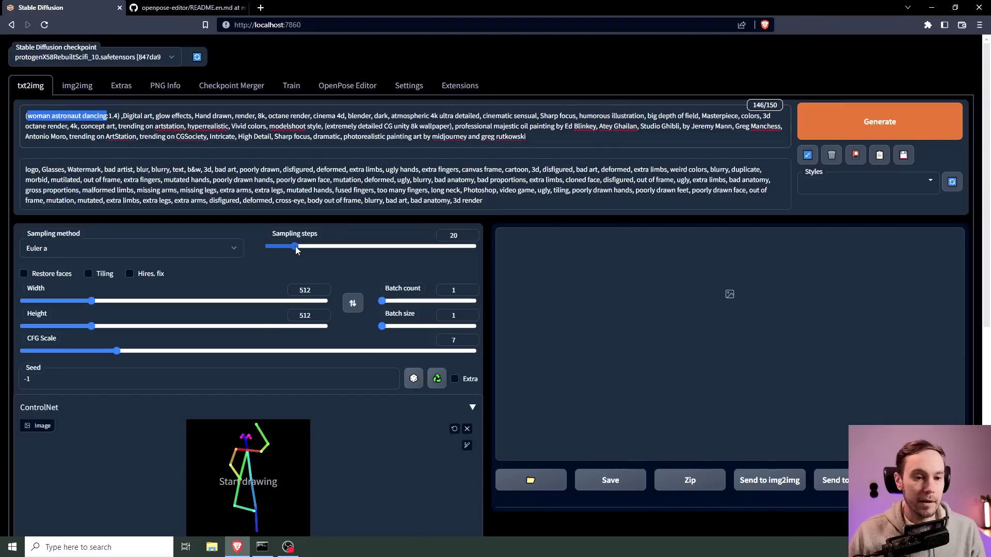
- Set 24 sampling steps and batch count 4, then generate
drag(295, 246, 301, 247)
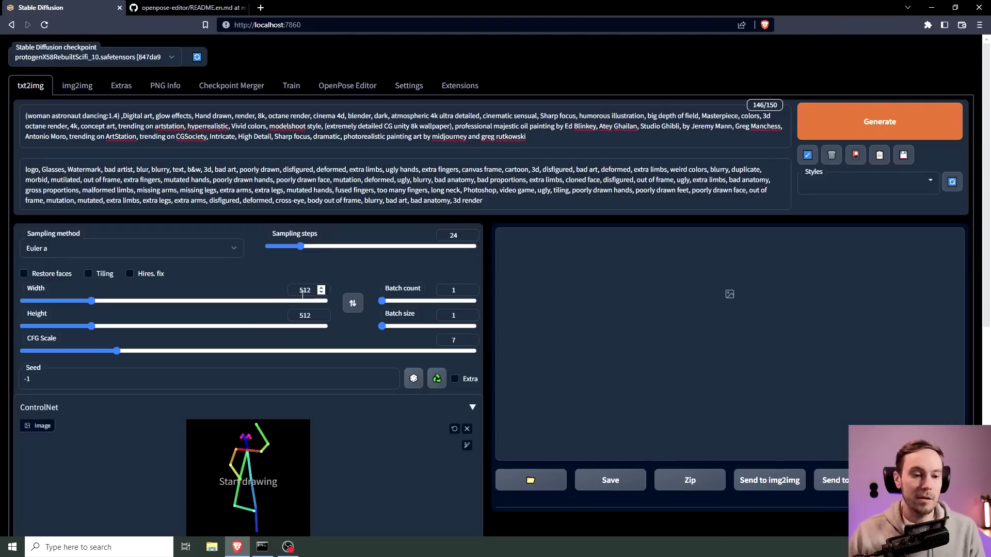
drag(382, 301, 387, 302)
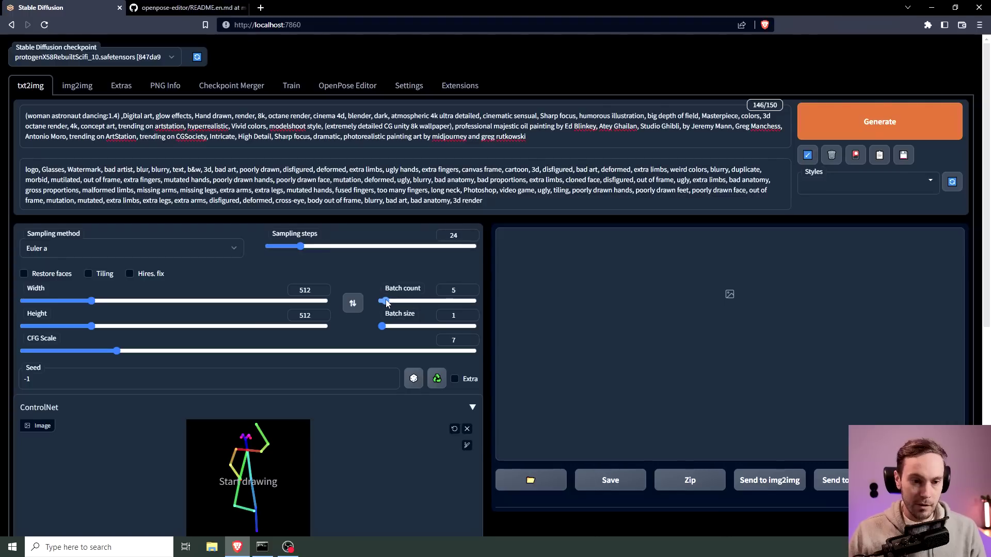
click(846, 113)
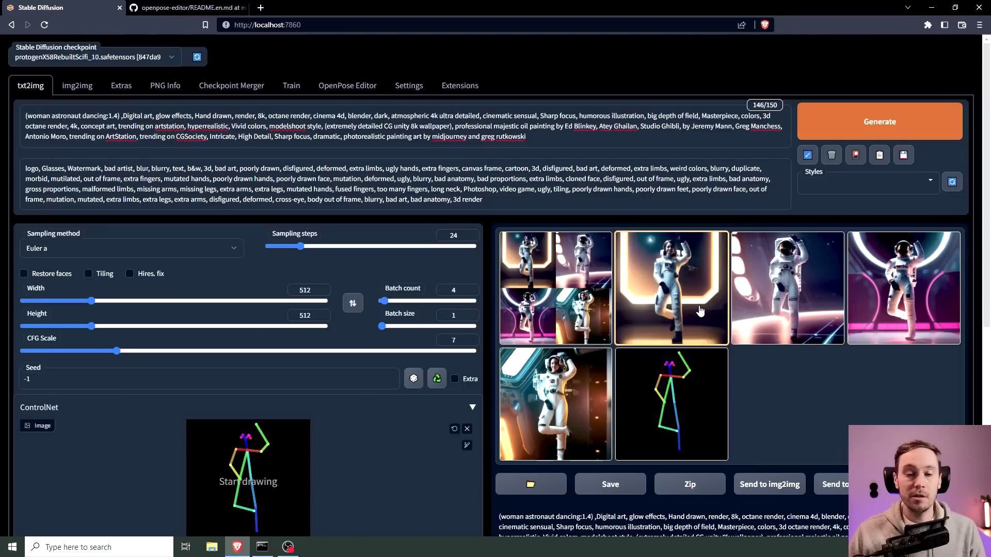
- Inspect the four astronaut results full screen, then return to OpenPose Editor
click(579, 296)
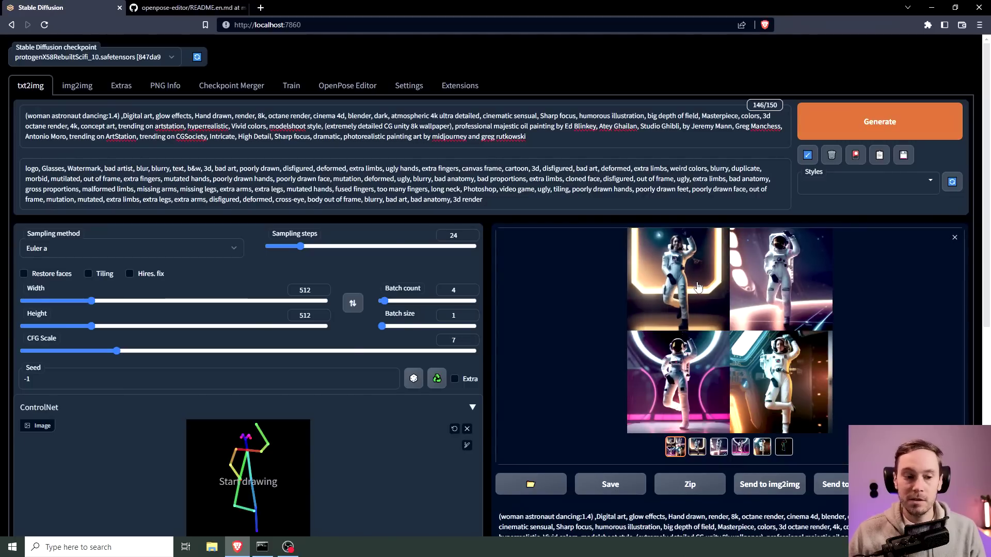
click(697, 283)
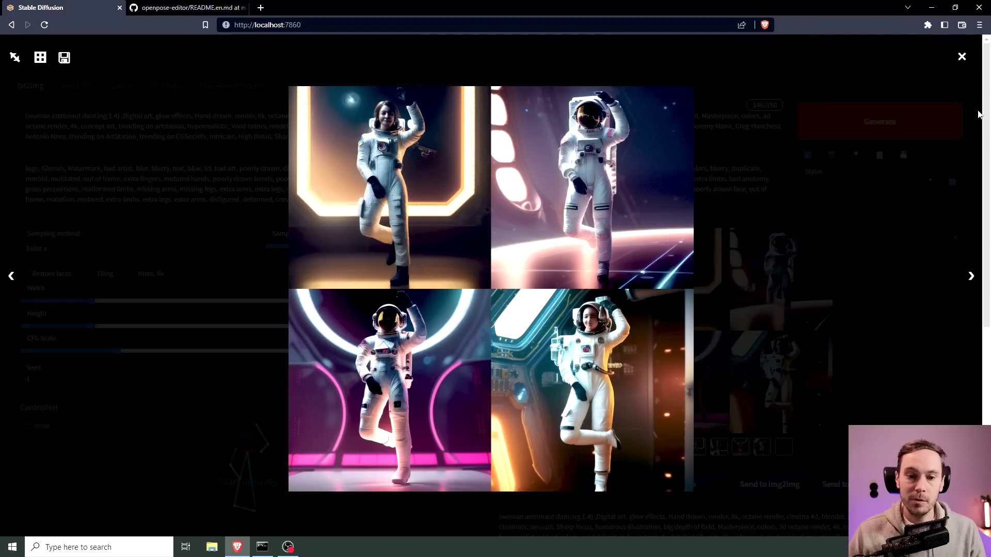
click(962, 56)
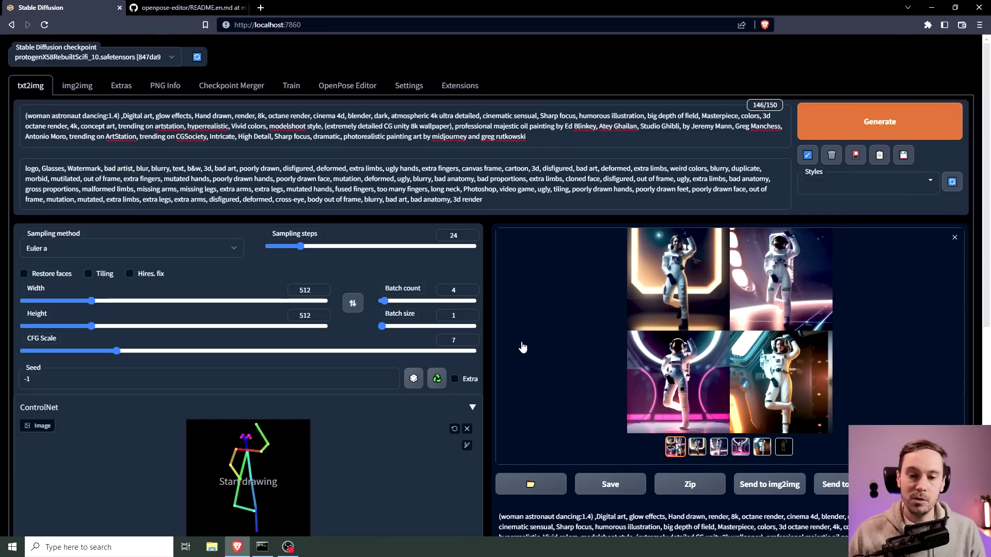
click(668, 335)
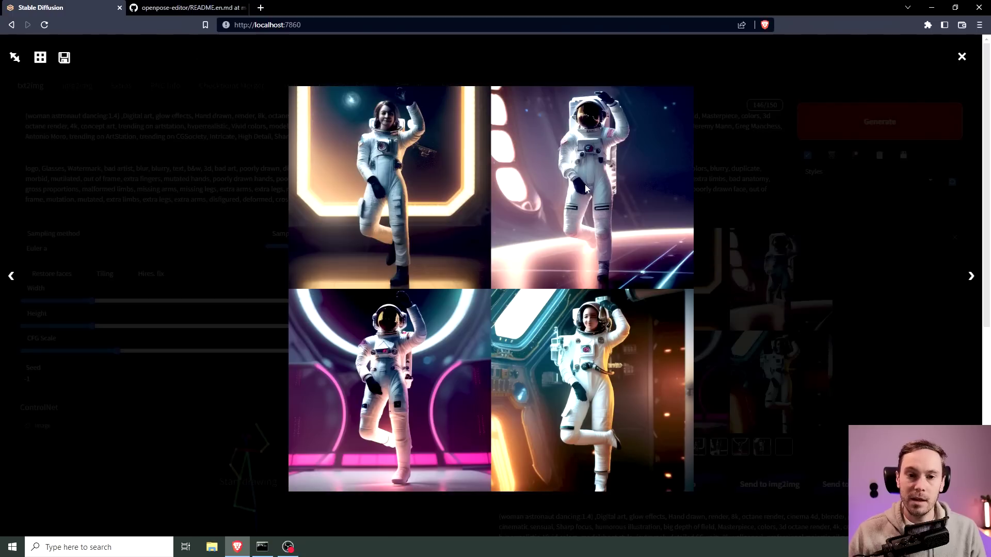
click(961, 56)
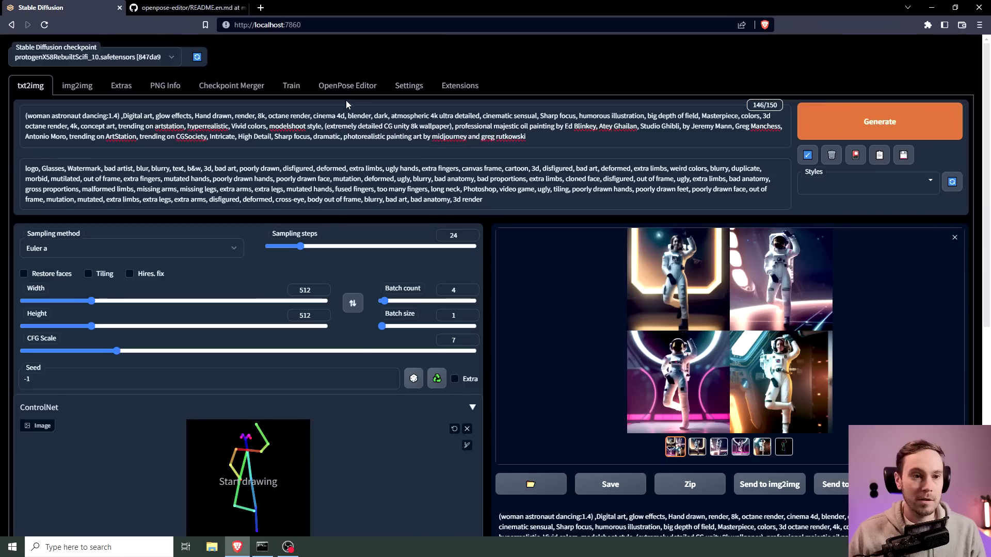
click(349, 88)
- Move the elbow, hip, knee and ankle so the skeleton stands with a straight leg
drag(630, 239, 590, 232)
drag(661, 283, 609, 281)
drag(668, 287, 656, 286)
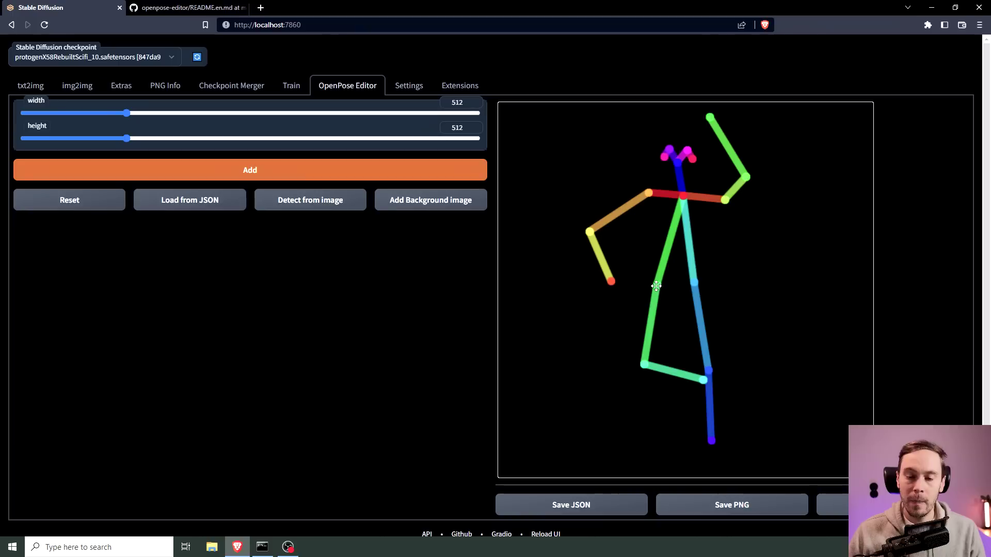
drag(706, 382, 637, 436)
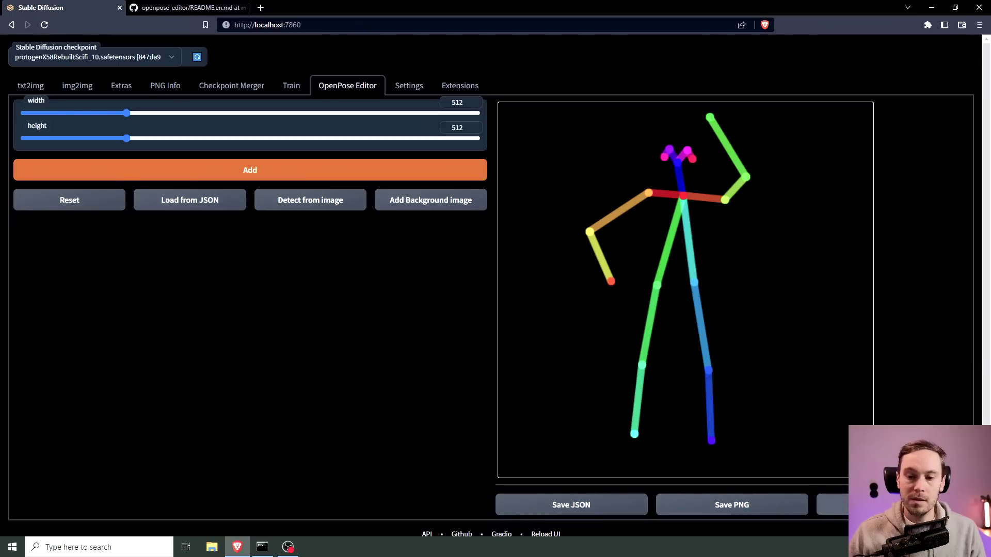
- Send the standing pose to ControlNet, generate two images at batch count 2, and view them full screen
click(877, 505)
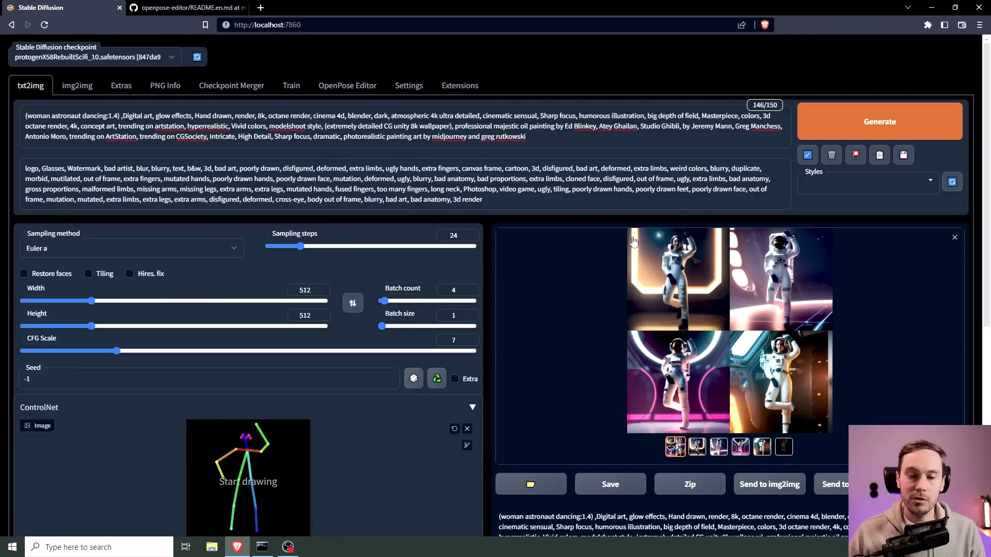
drag(383, 301, 383, 305)
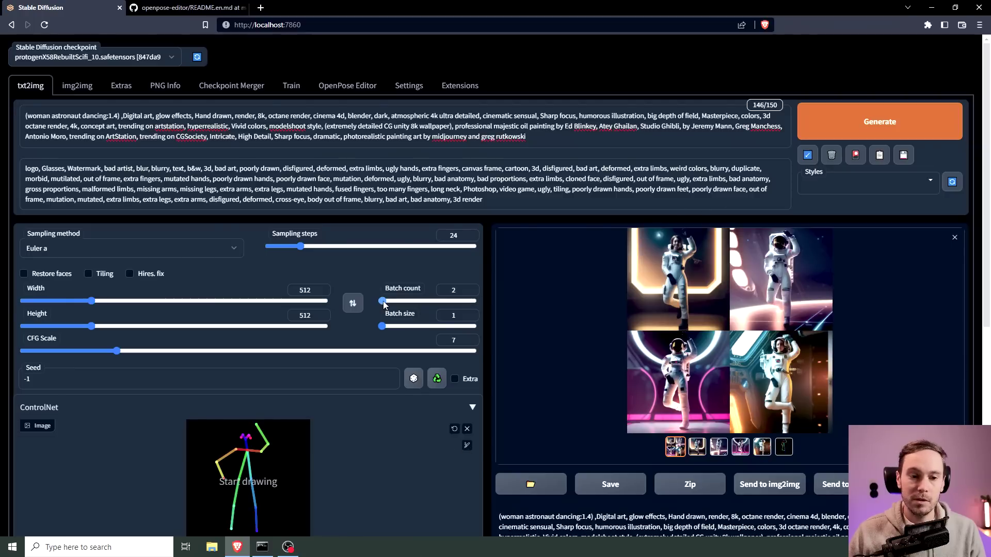
click(878, 124)
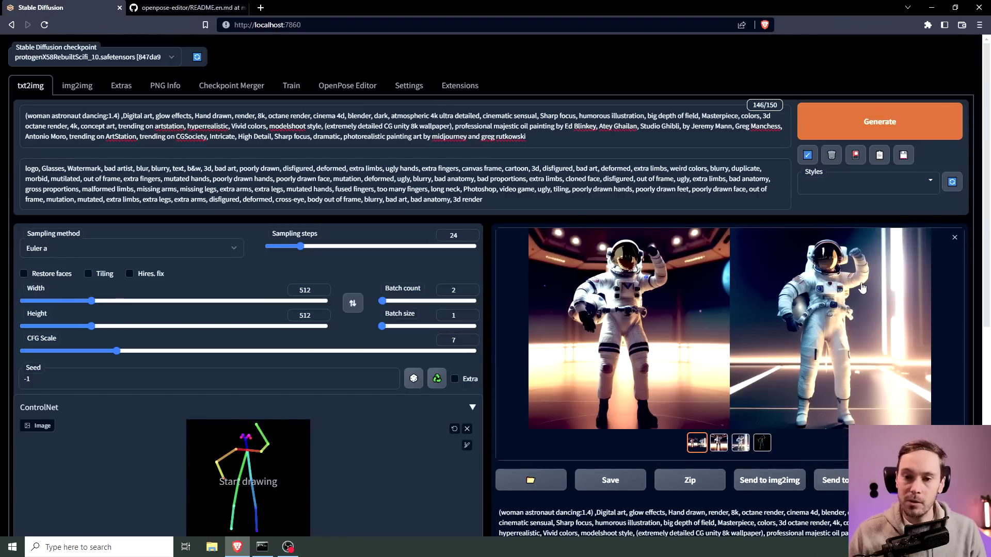
click(848, 314)
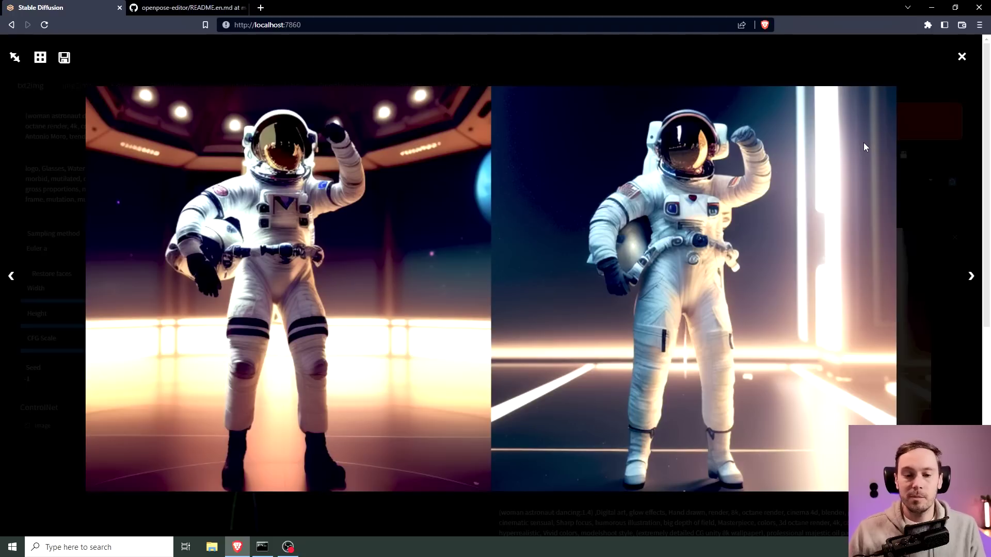
- Replace 'woman astronaut dancing' with 'ancient roman warrior' in the prompt, generate, and review the results
click(962, 57)
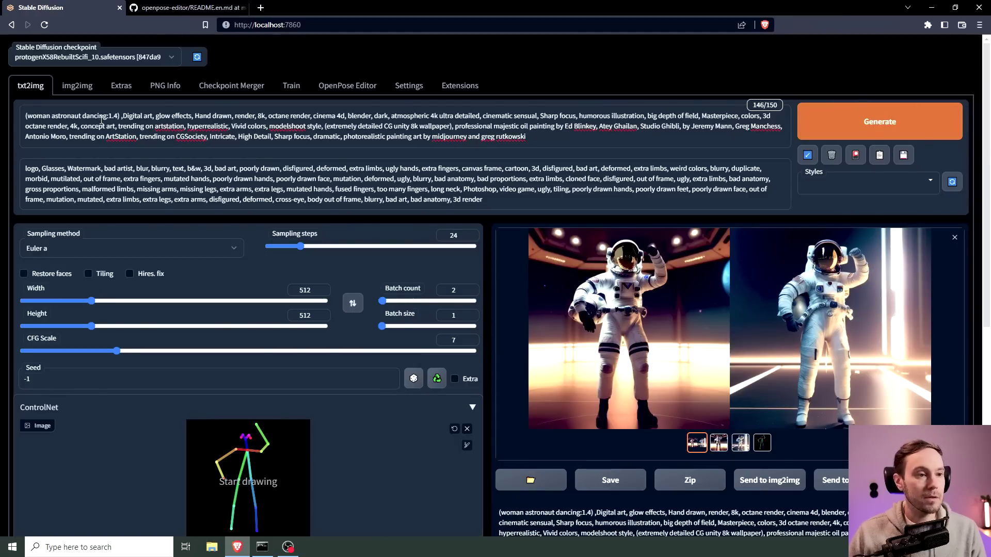
drag(107, 114, 29, 112)
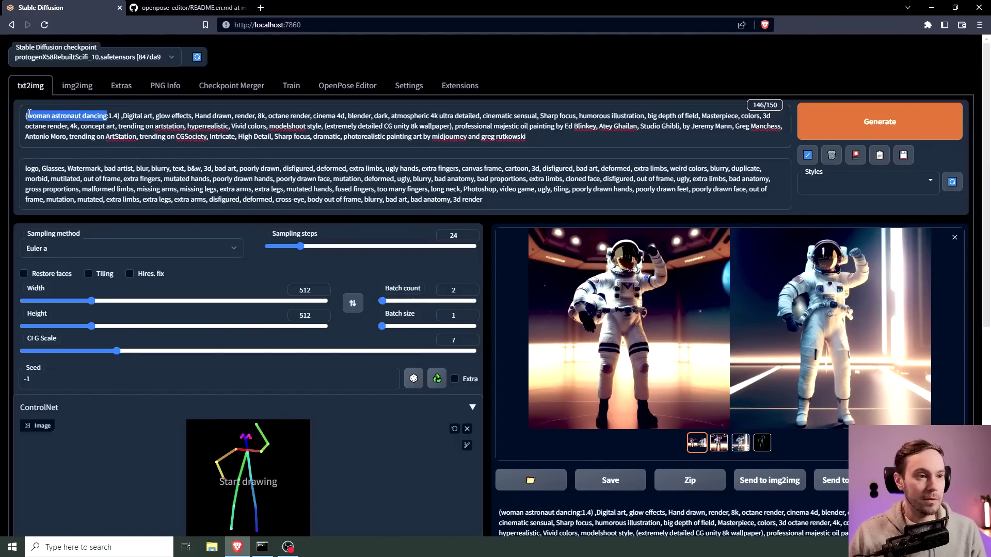
text(ancient roman warr)
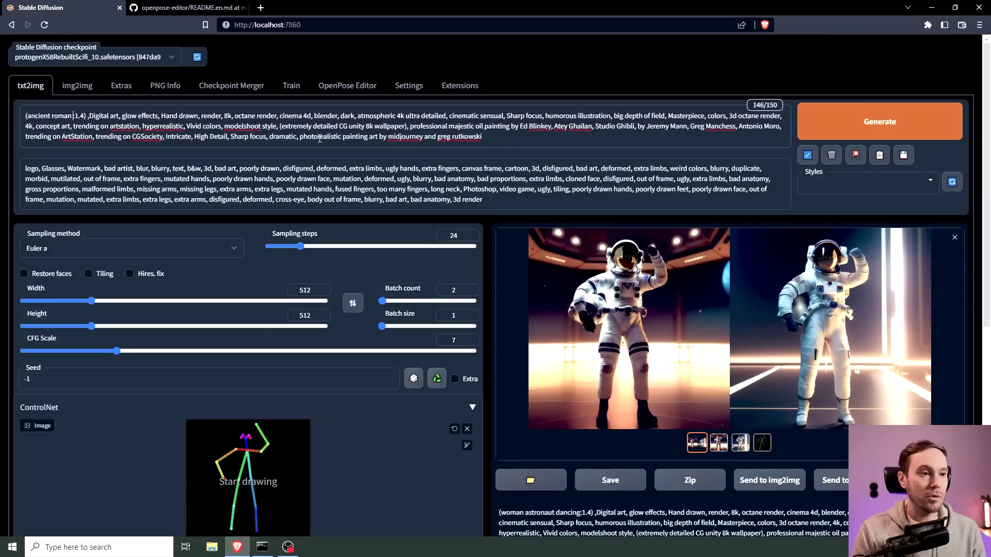
text(ior)
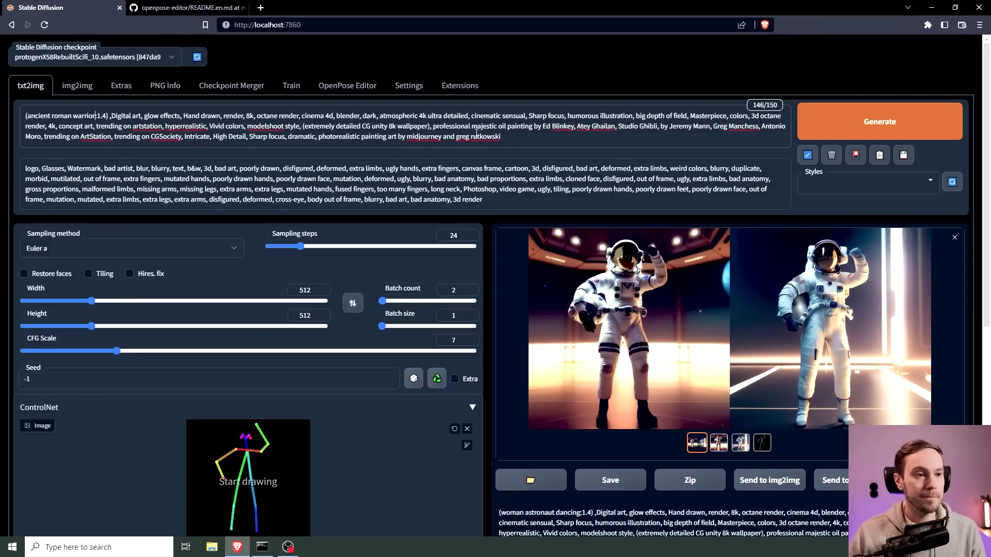
key(ctrl+Return)
click(769, 245)
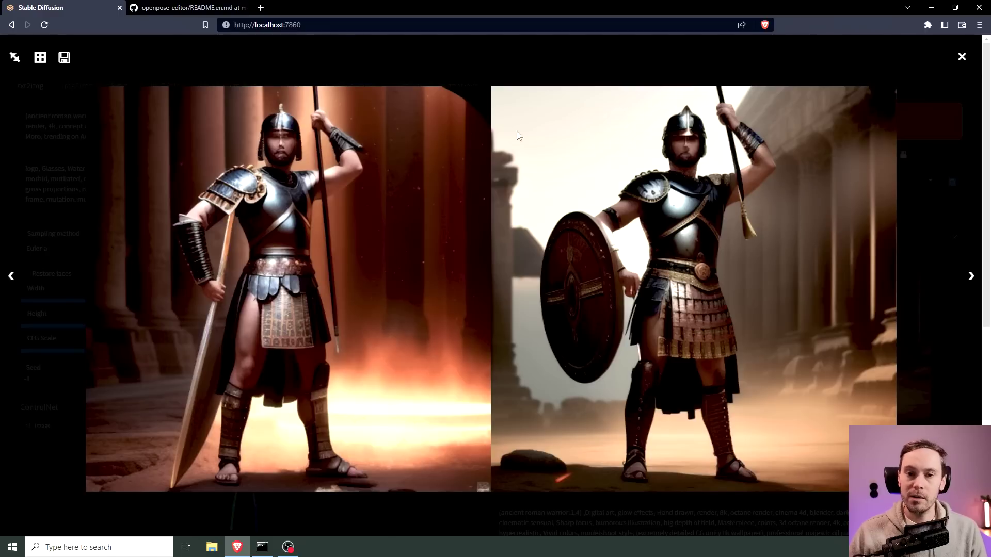
click(963, 58)
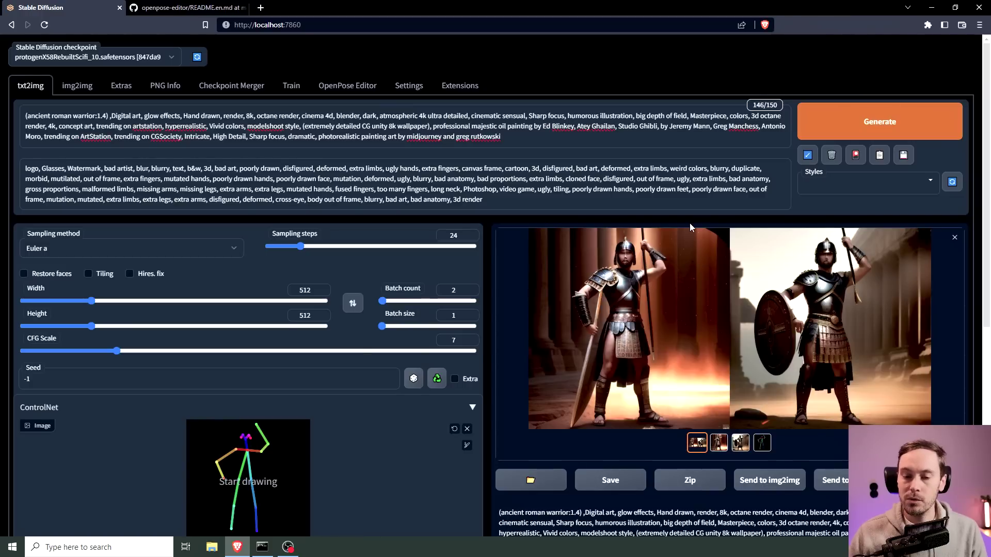
- Send the third, shield-bearing warrior image to img2img
scroll(689, 227, down, 2)
click(740, 339)
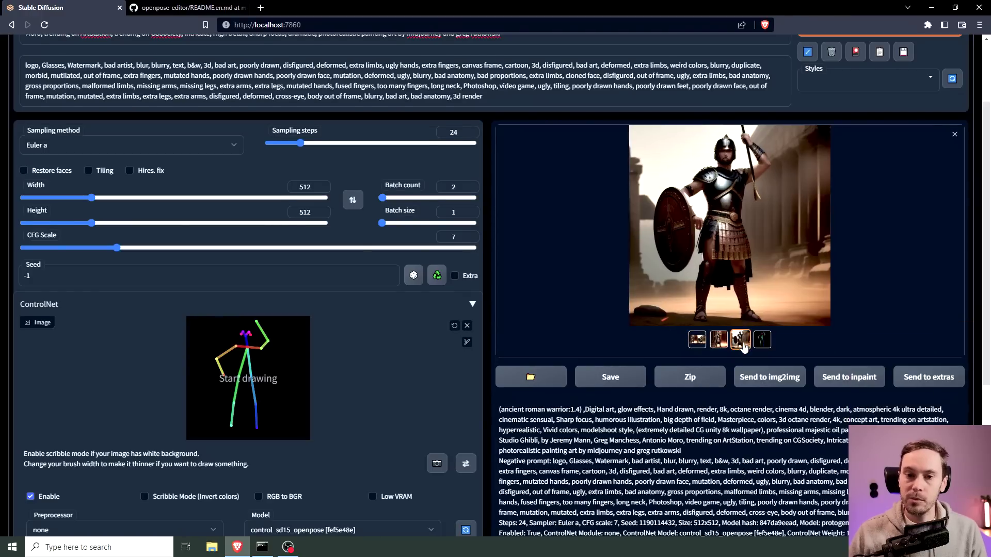
click(763, 377)
scroll(416, 248, up, 1)
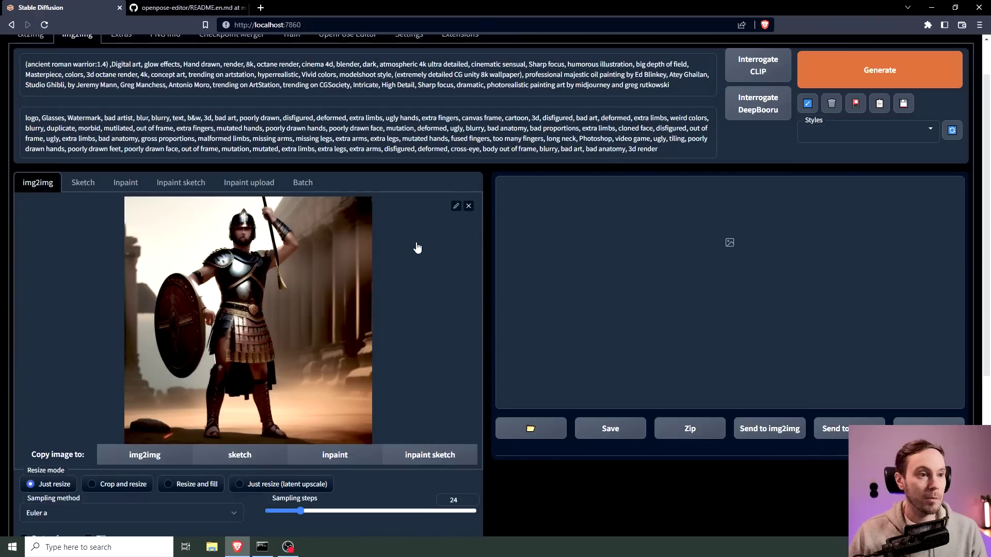
scroll(415, 286, down, 4)
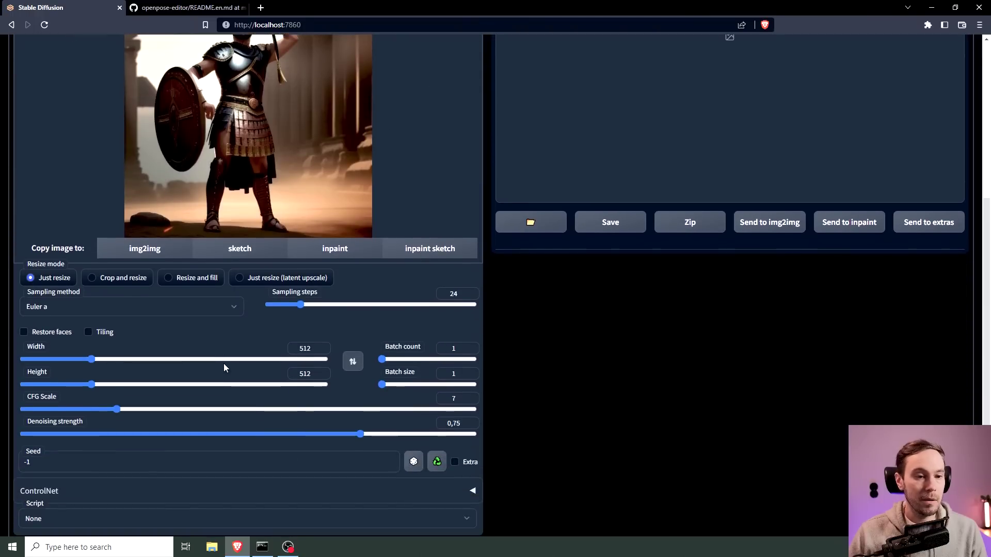
- Set DPM++ SDE Karras, 40 steps, 1024×1024, batch count 4 and denoising strength 0.6
click(72, 307)
click(79, 475)
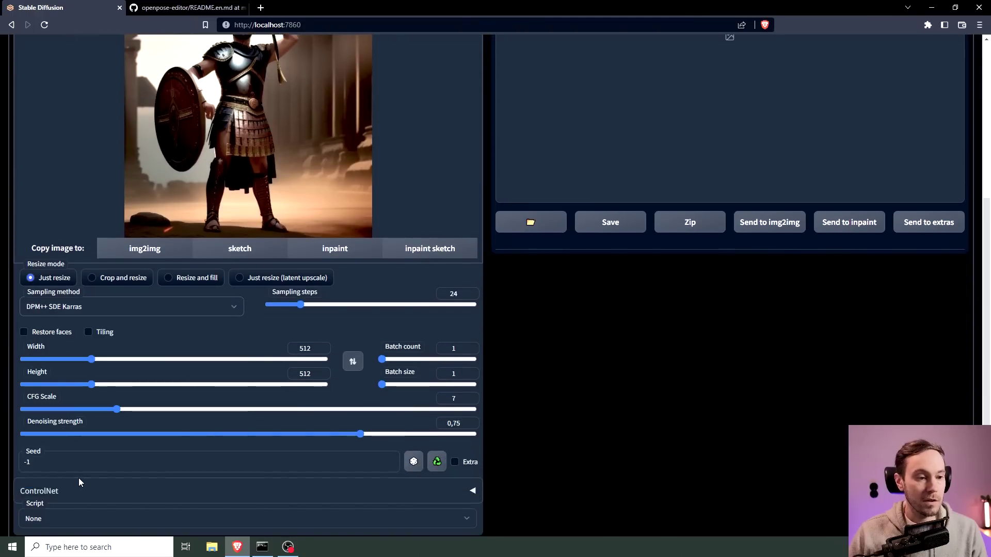
mouse_move(308, 307)
mouse_down()
mouse_move(334, 307)
mouse_move(323, 309)
mouse_up()
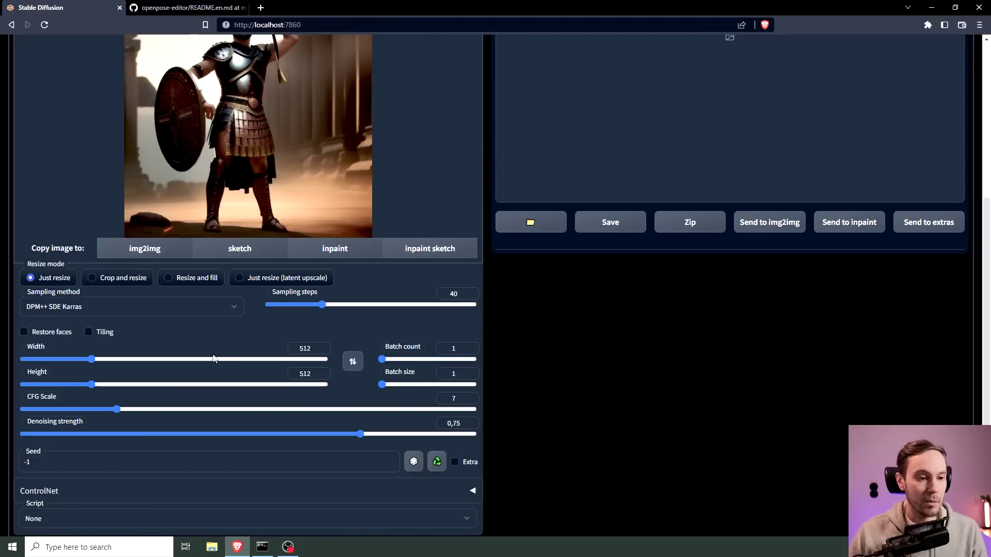
drag(315, 349, 277, 346)
text(1024)
key(Tab)
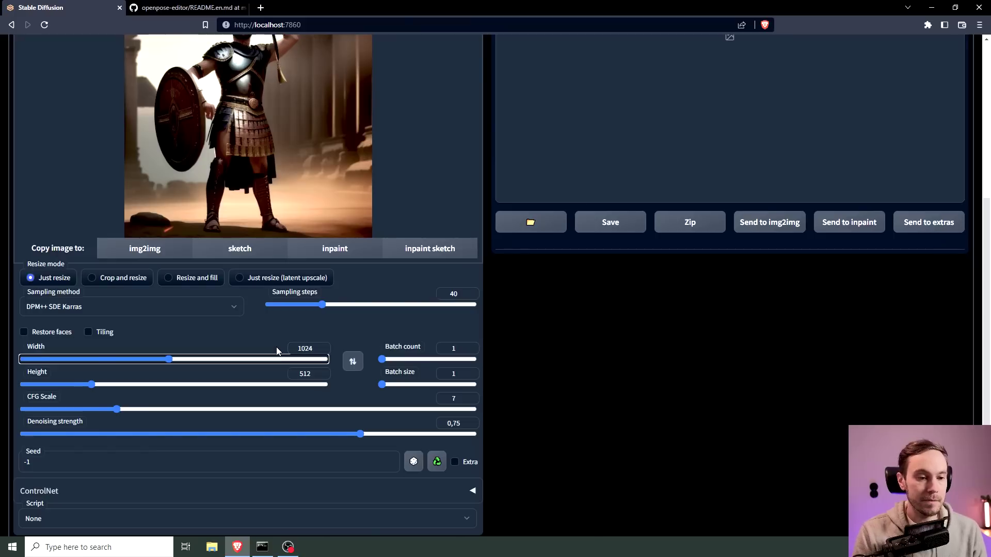
text(1024)
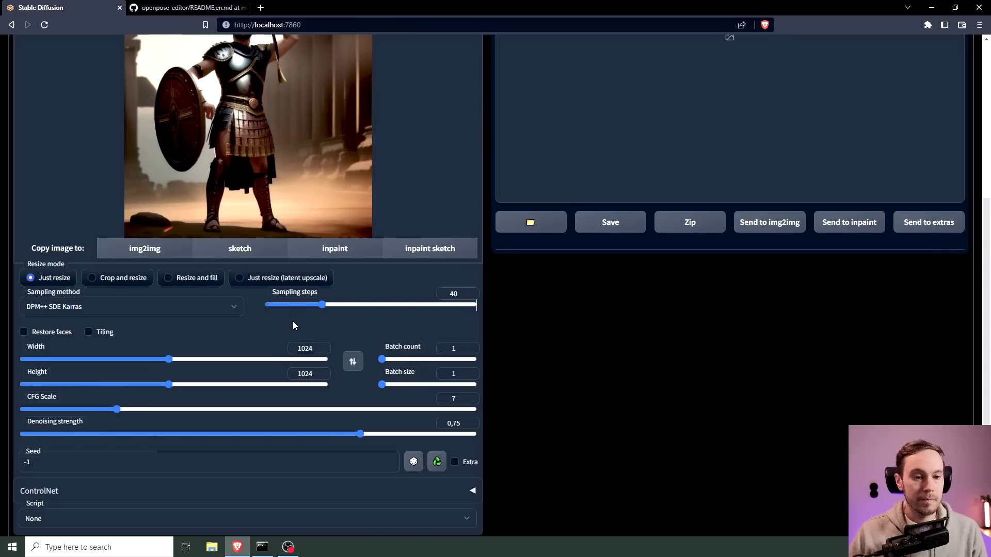
drag(382, 360, 386, 363)
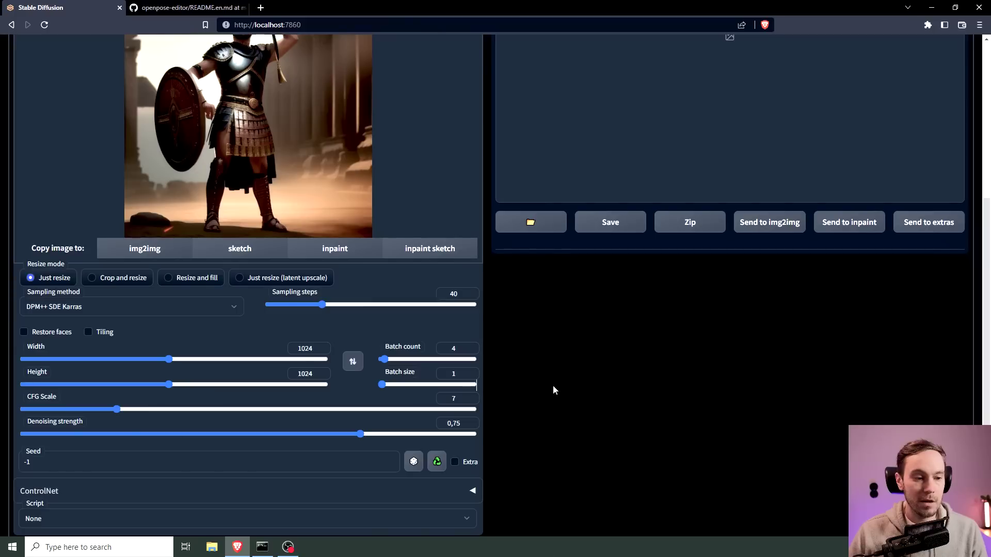
drag(360, 435, 294, 436)
- Generate four 1024×1024 img2img warrior variations, view them full screen, then show the second one
scroll(338, 248, up, 2)
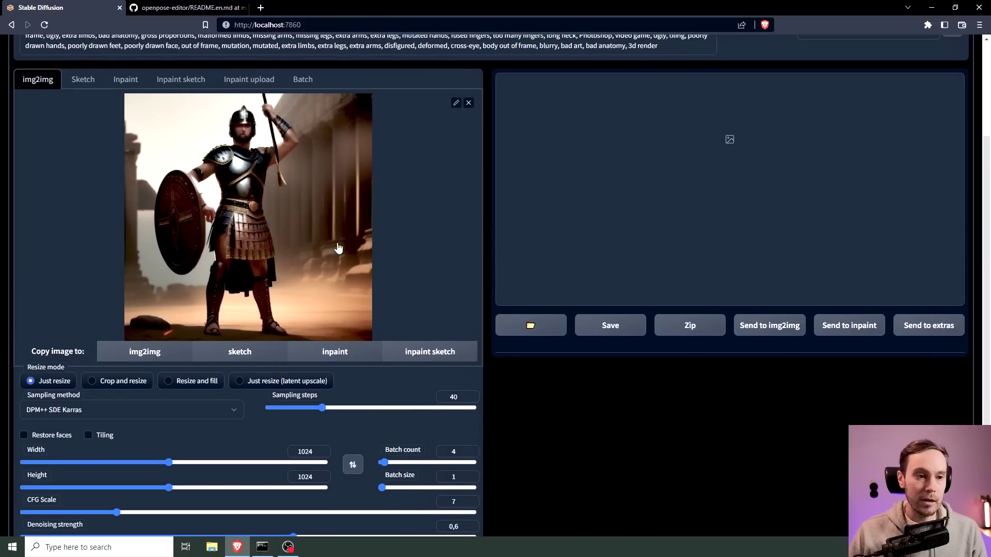
scroll(466, 284, down, 3)
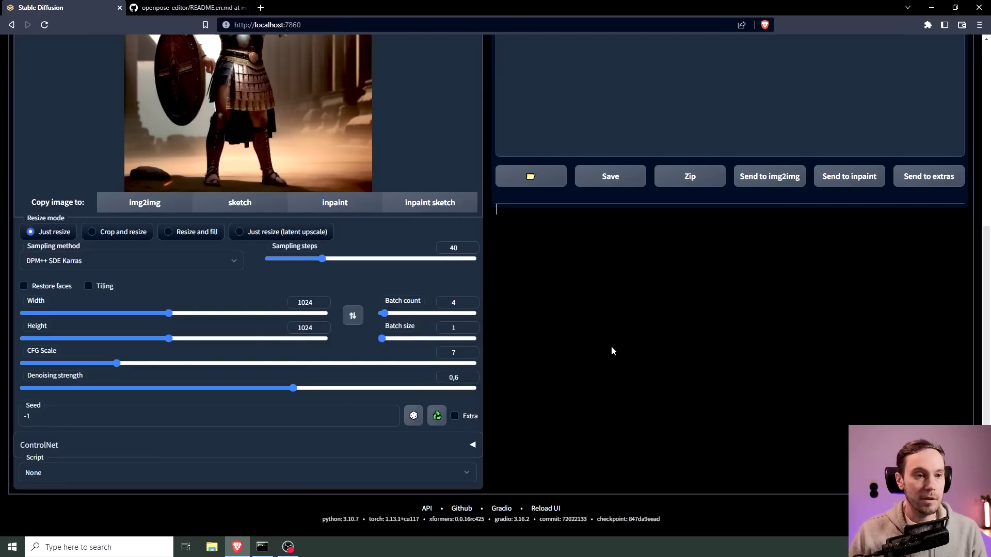
scroll(611, 347, up, 6)
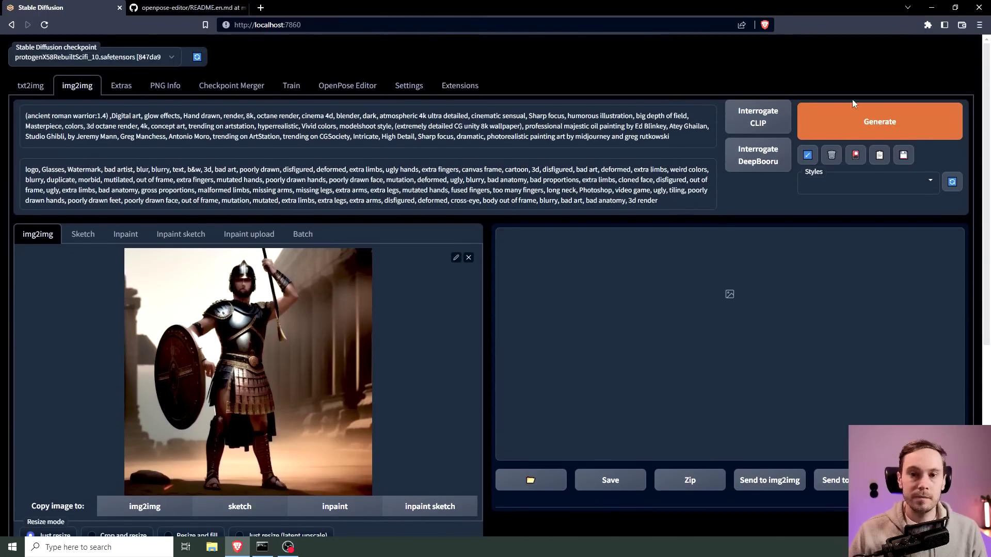
click(853, 105)
scroll(428, 266, down, 1)
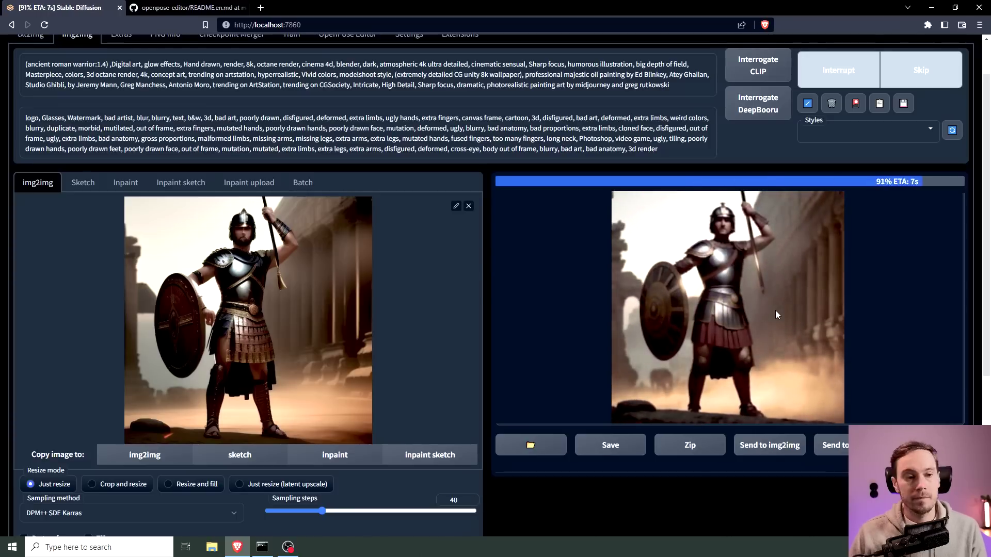
click(704, 258)
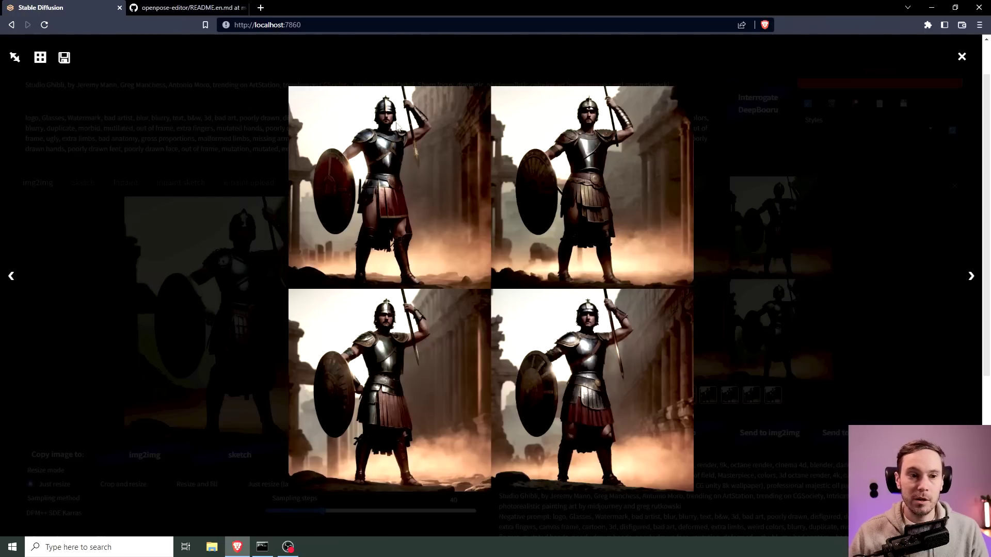
click(410, 150)
click(708, 395)
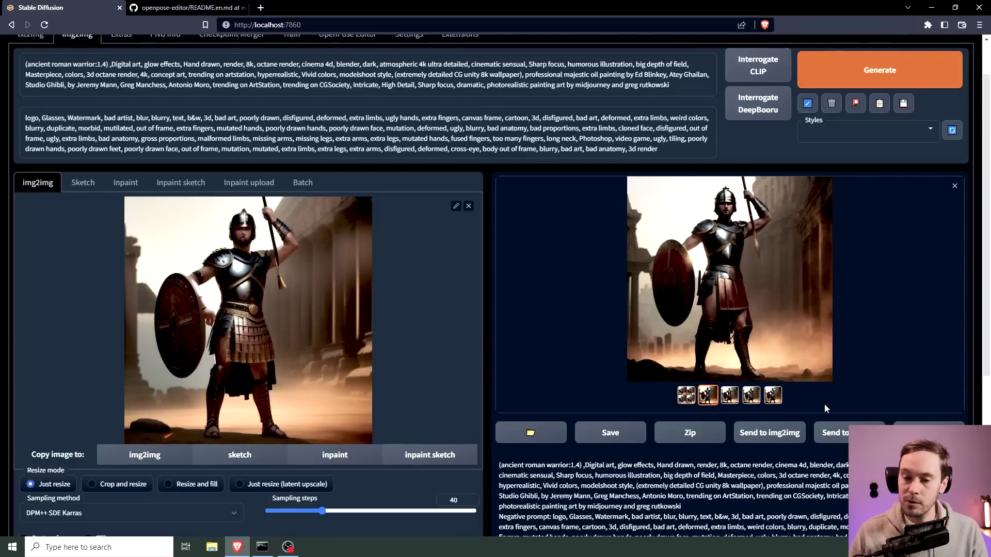
- Switch to inpainting, mask the warrior's helmet and face, and add 'head and helmet' to the prompt
click(929, 432)
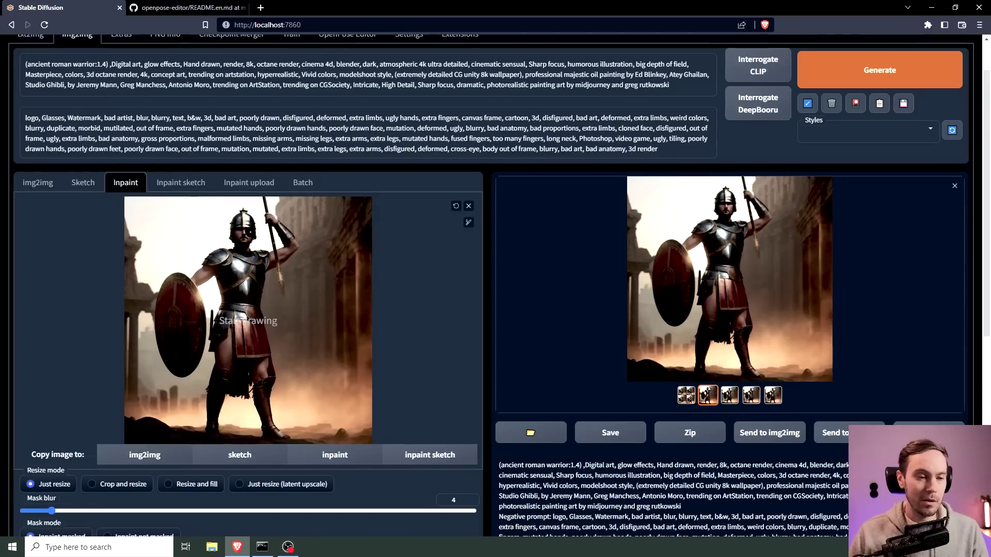
mouse_move(254, 232)
mouse_down()
mouse_move(242, 212)
mouse_move(235, 222)
mouse_up()
click(105, 64)
text(head and helmet)
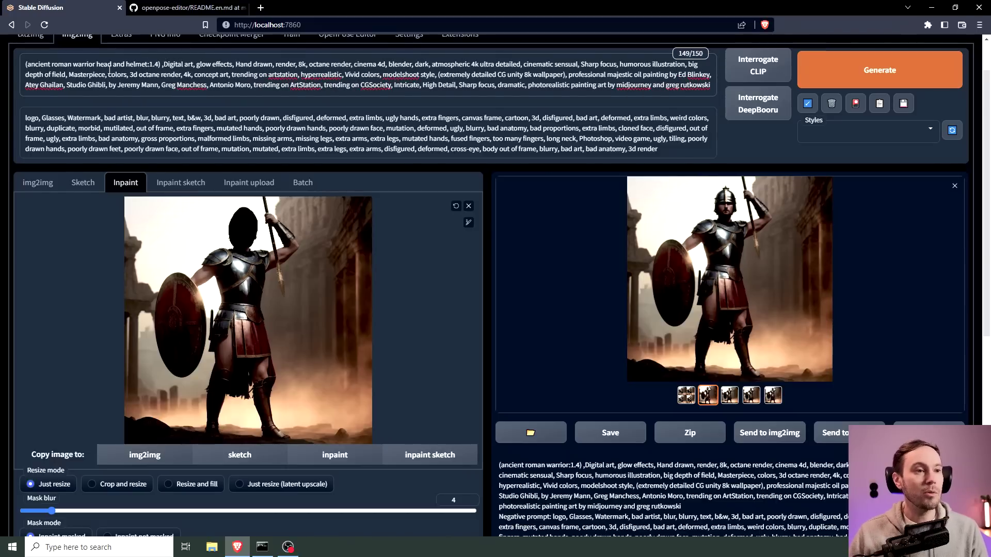
- Lower the denoising strength to 0.5 and set the inpaint area to Only masked
scroll(352, 345, down, 7)
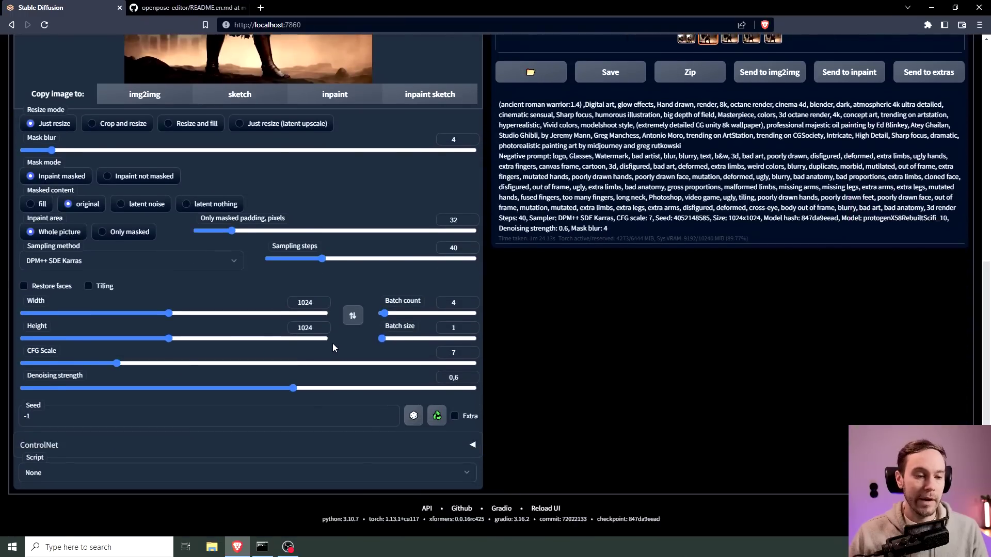
drag(293, 388, 249, 389)
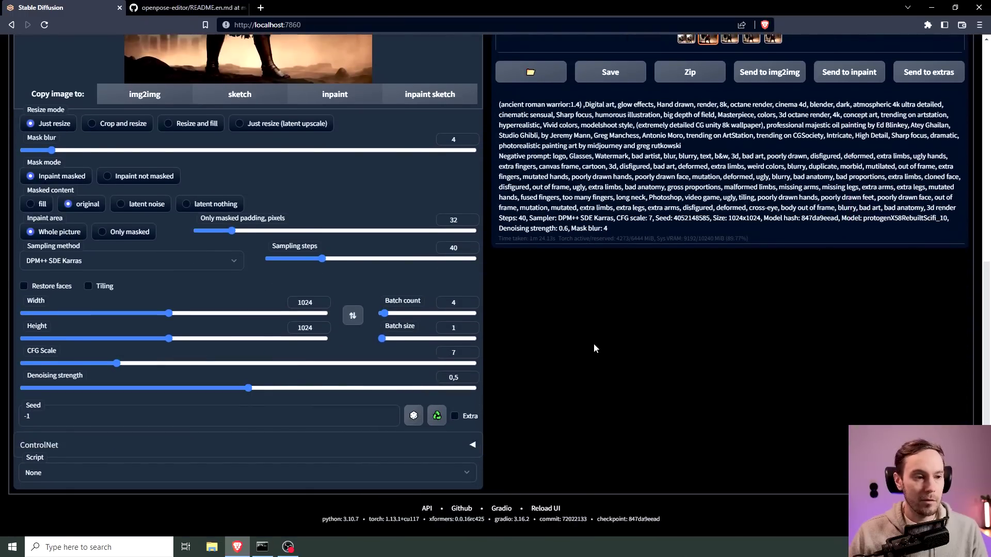
scroll(594, 343, up, 2)
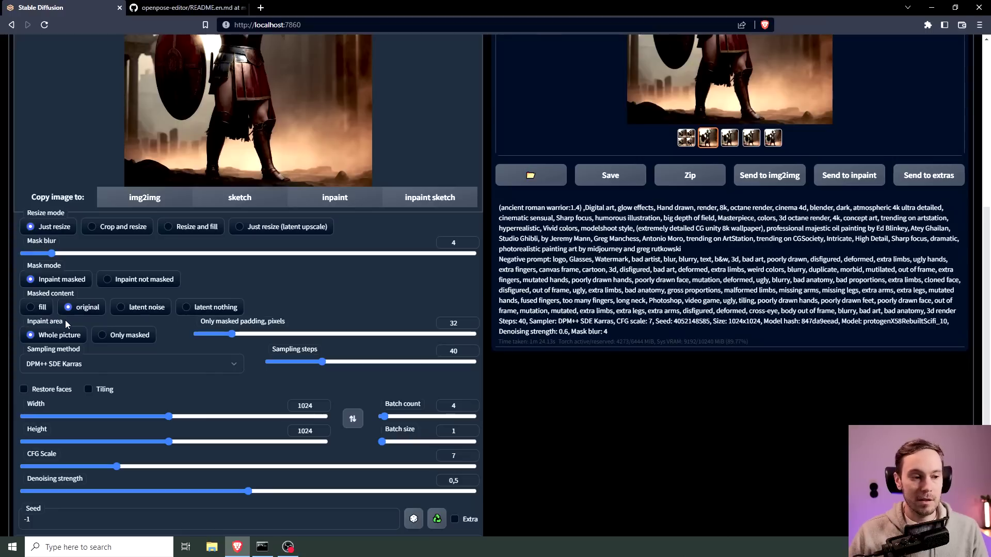
click(103, 336)
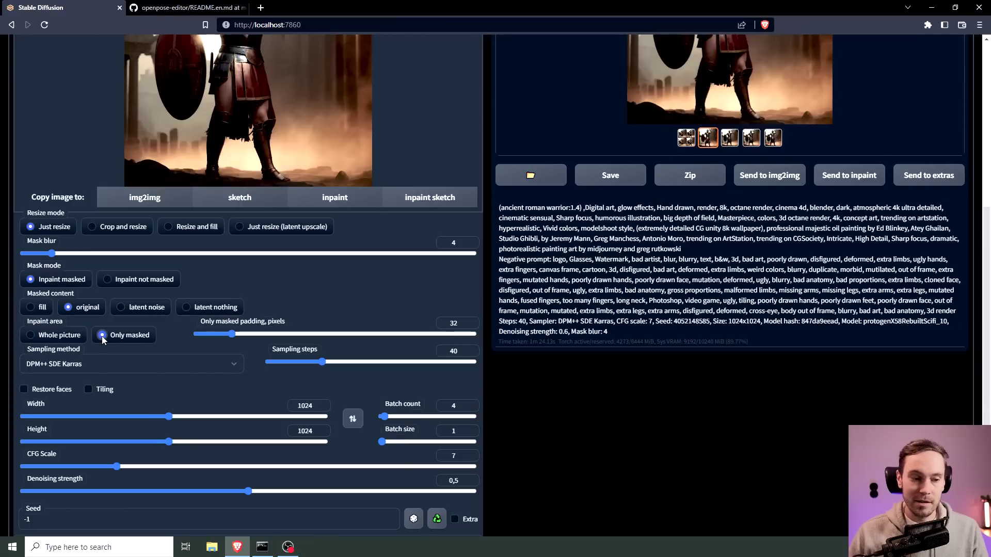
click(30, 336)
scroll(29, 336, up, 3)
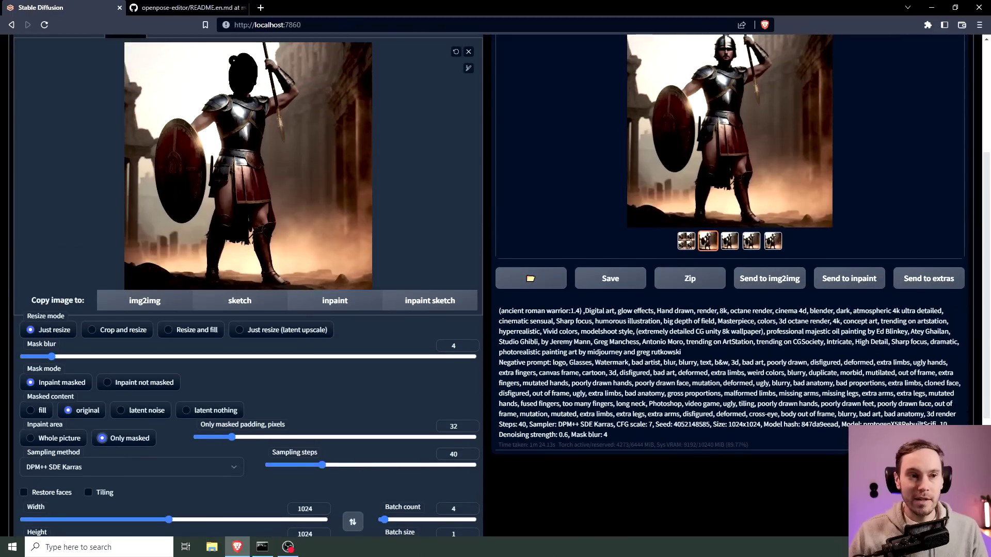
scroll(292, 155, up, 1)
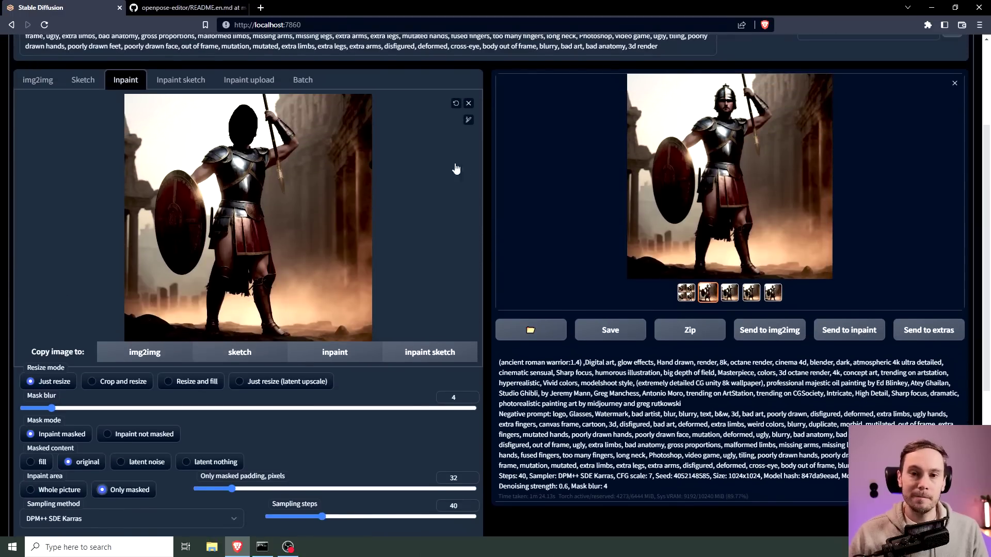
scroll(455, 166, down, 2)
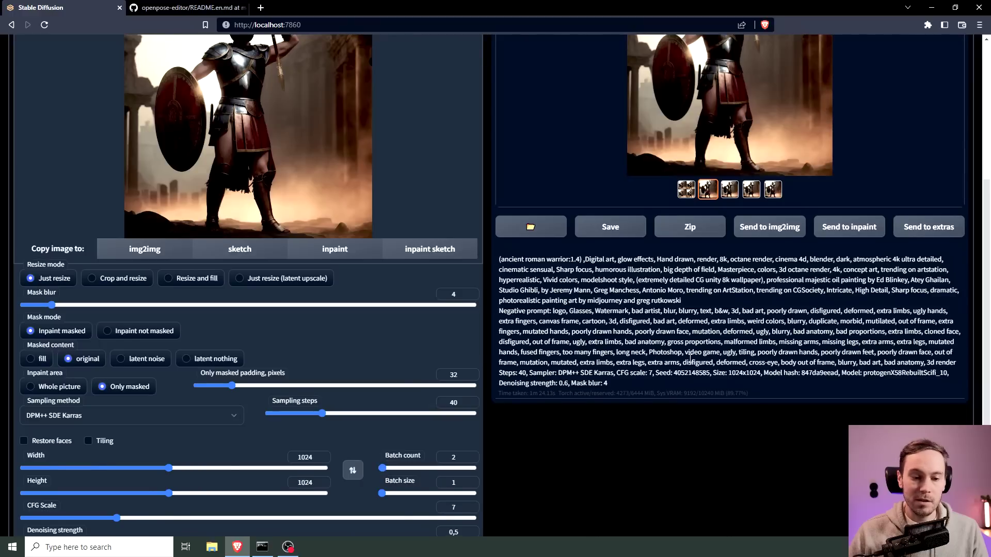
scroll(690, 358, up, 4)
- Generate the inpainted warrior images and view one with the new helmet enlarged
click(861, 70)
scroll(735, 332, down, 1)
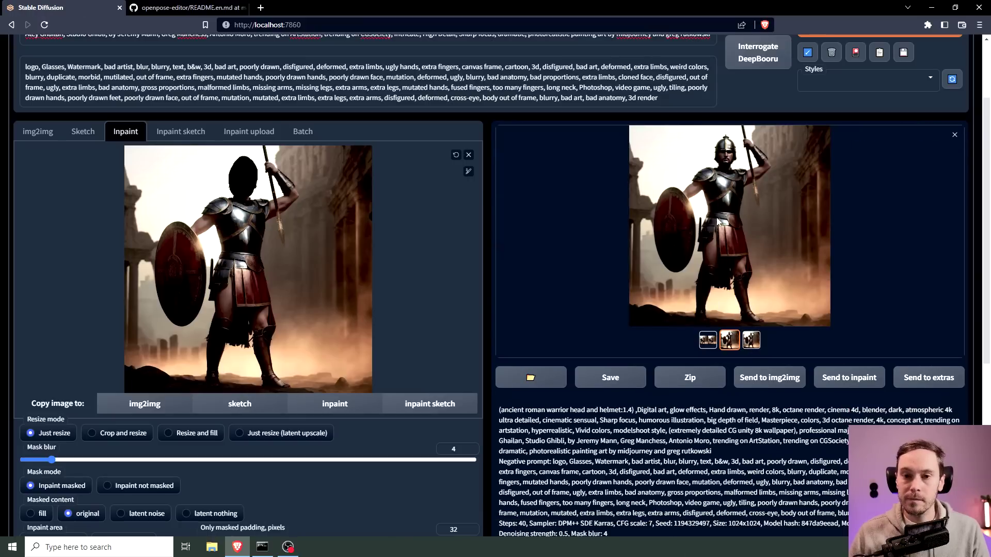
click(708, 243)
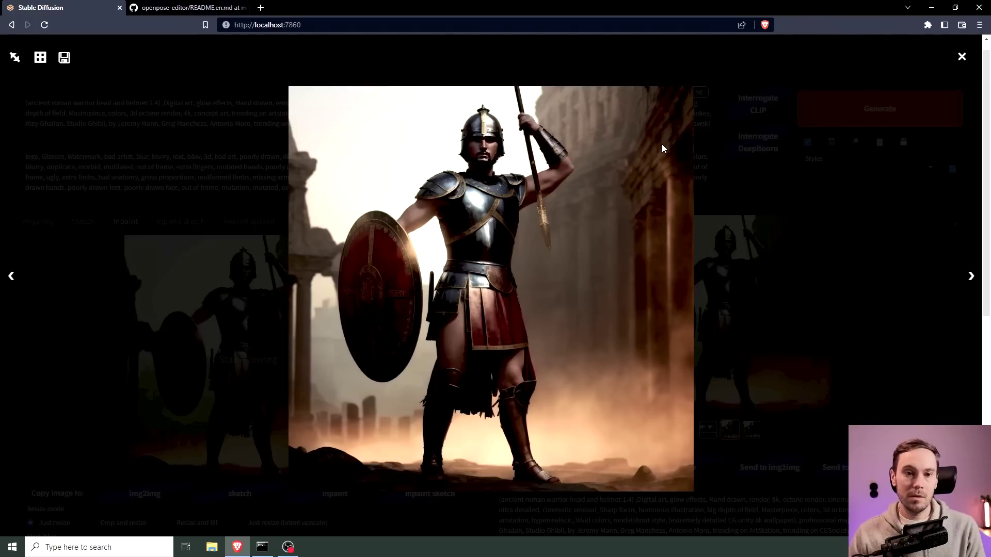
- Send the inpainted warrior to Extras at resize 2 with Lanczos plus a little SwinIR_4x
click(854, 252)
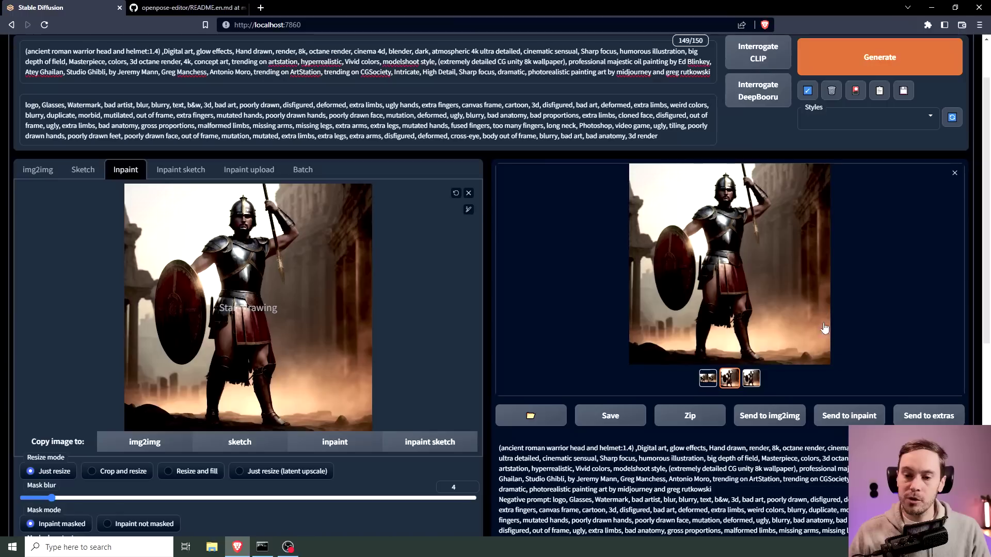
click(928, 416)
click(77, 315)
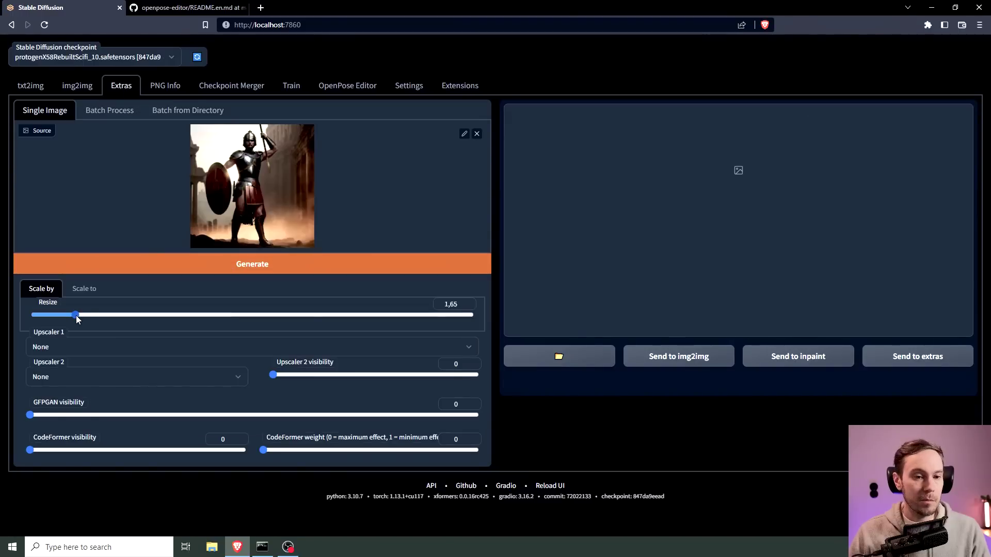
drag(77, 316, 97, 315)
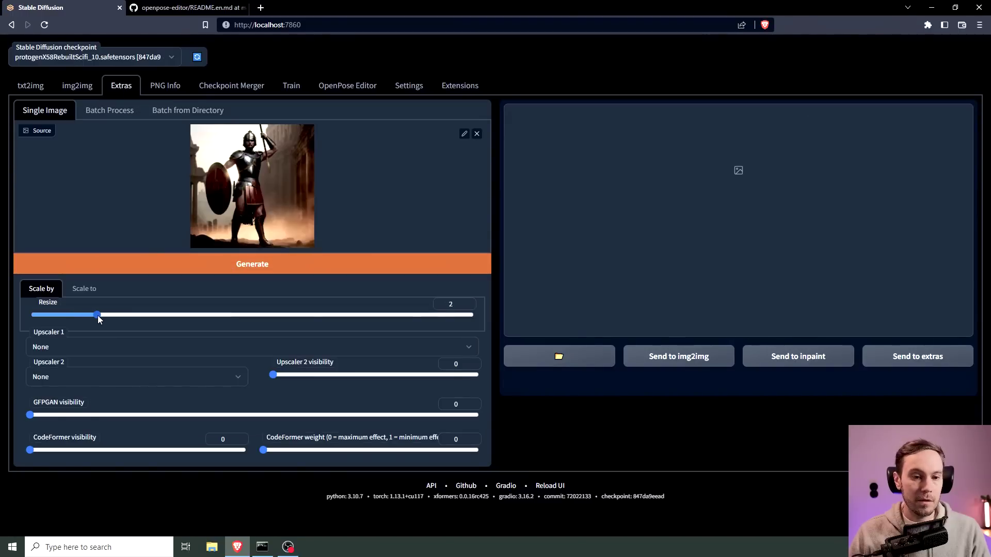
click(67, 349)
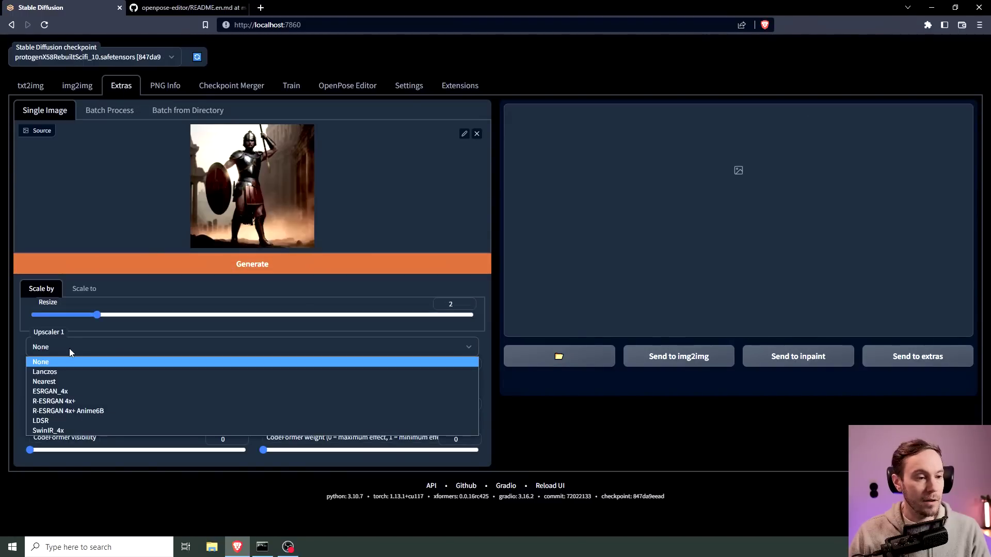
click(57, 373)
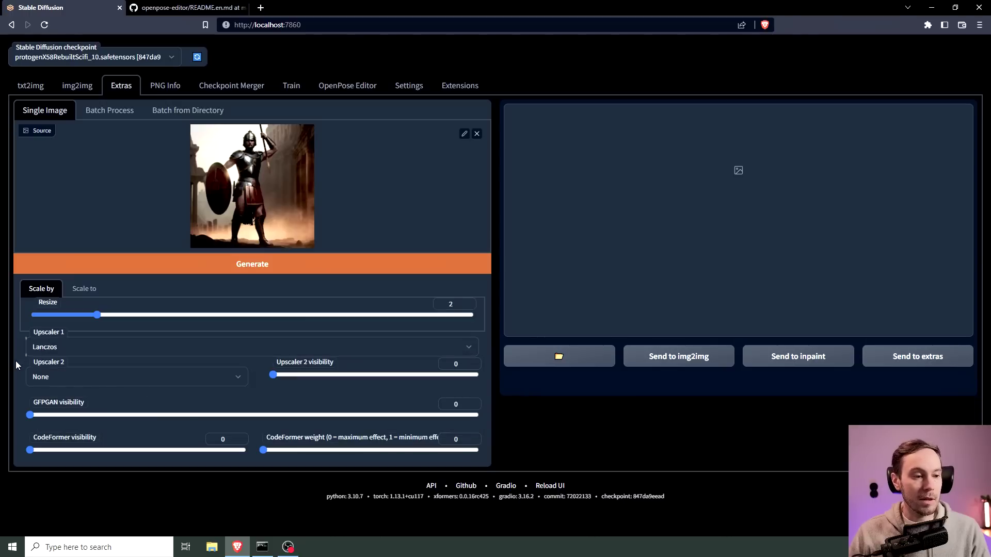
click(78, 377)
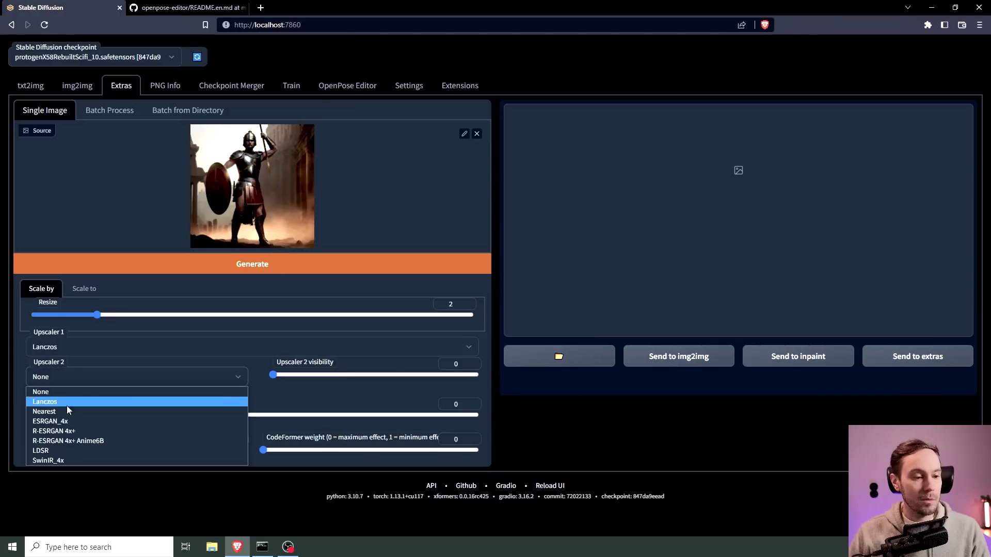
click(71, 464)
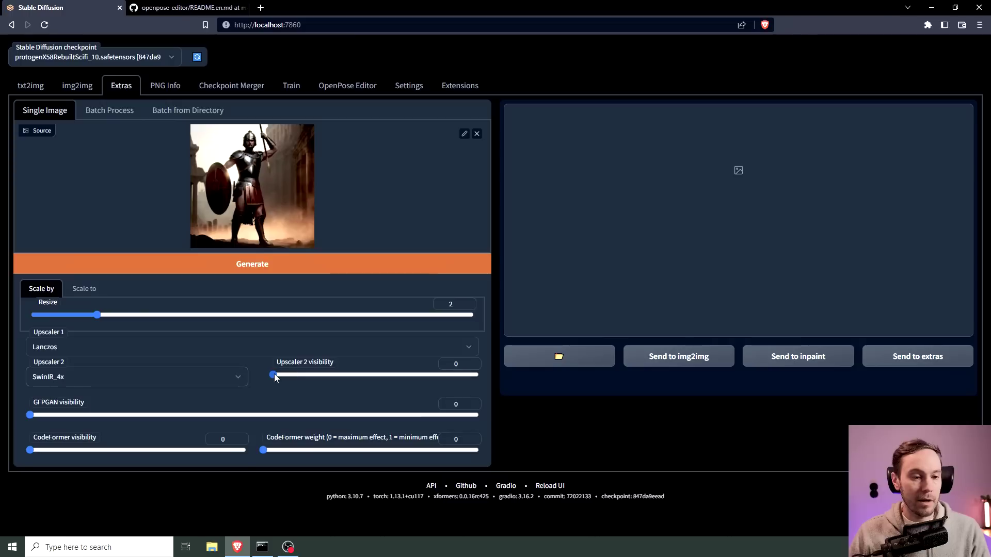
drag(274, 373, 294, 379)
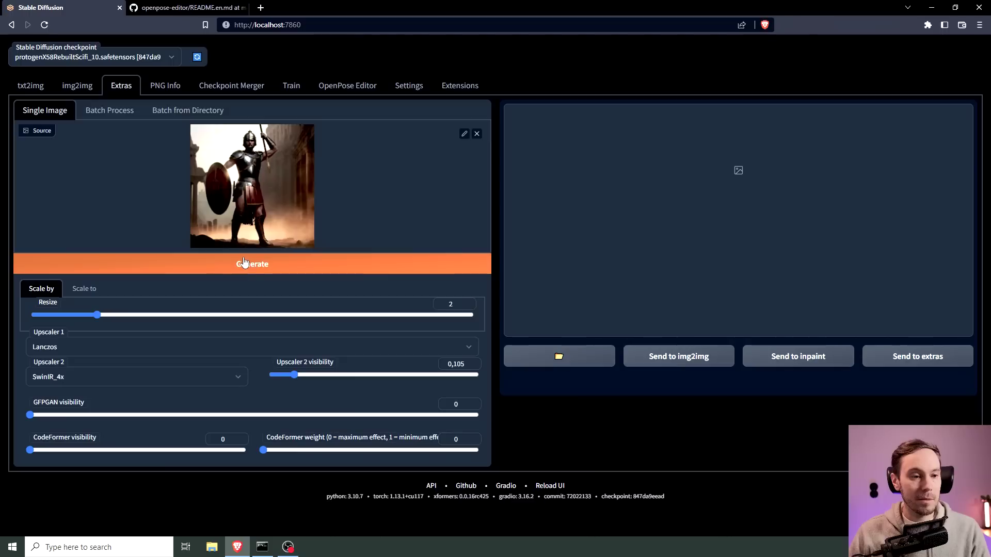
- Run the 2x Lanczos/SwinIR_4x upscale and close the enlarged result
click(258, 266)
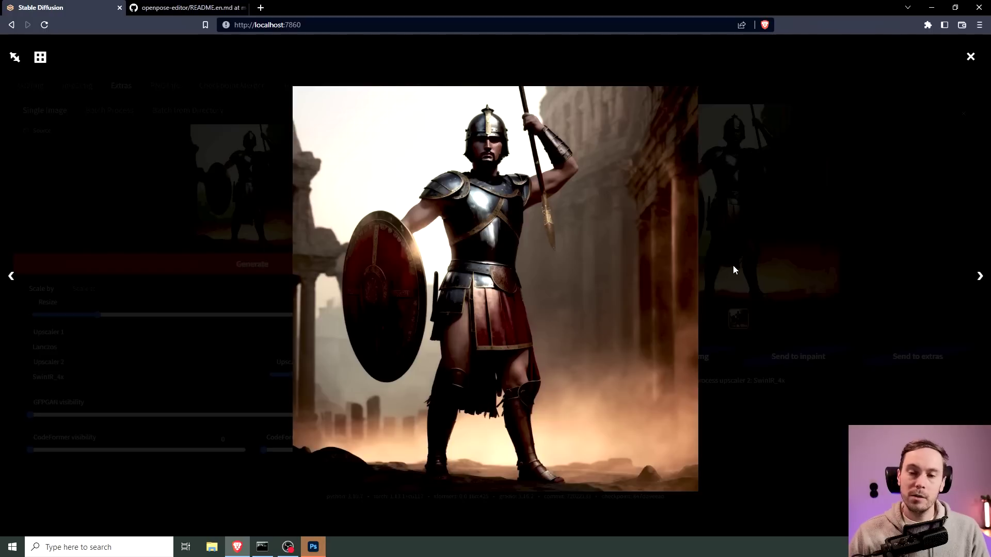
click(878, 224)
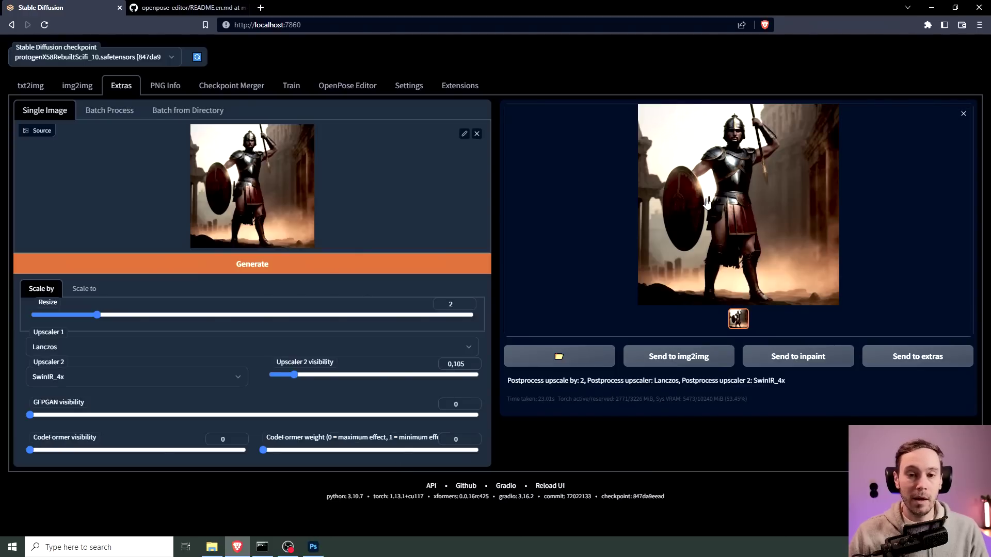
- In Photoshop, add a Curves layer lifting the upper tones of 00005.png and compare it on and off
key(alt+Tab)
click(908, 540)
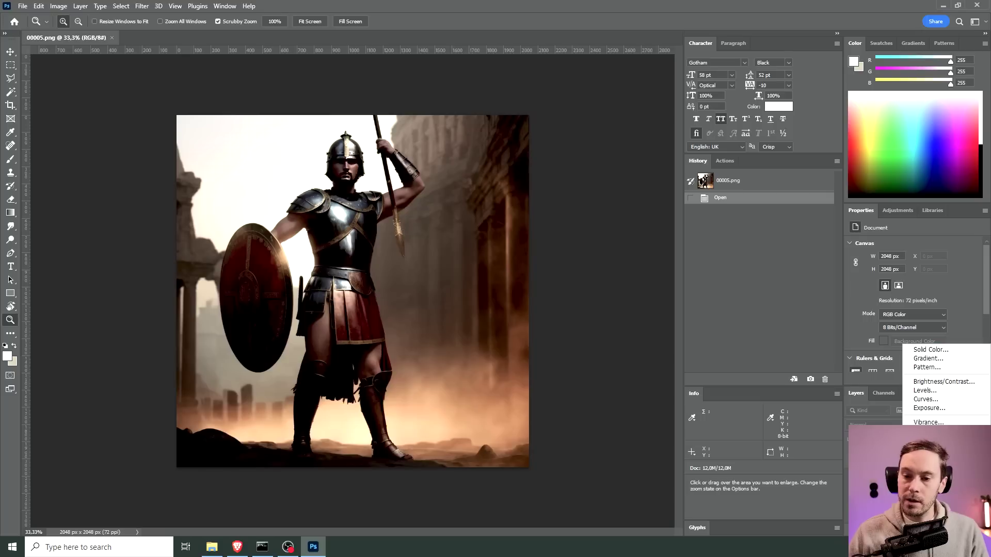
click(929, 405)
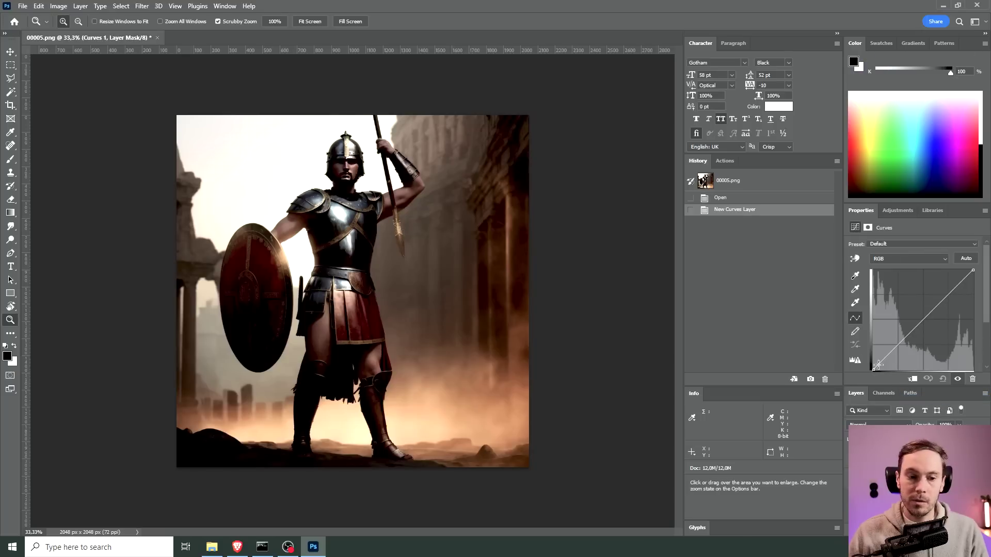
drag(878, 365, 894, 348)
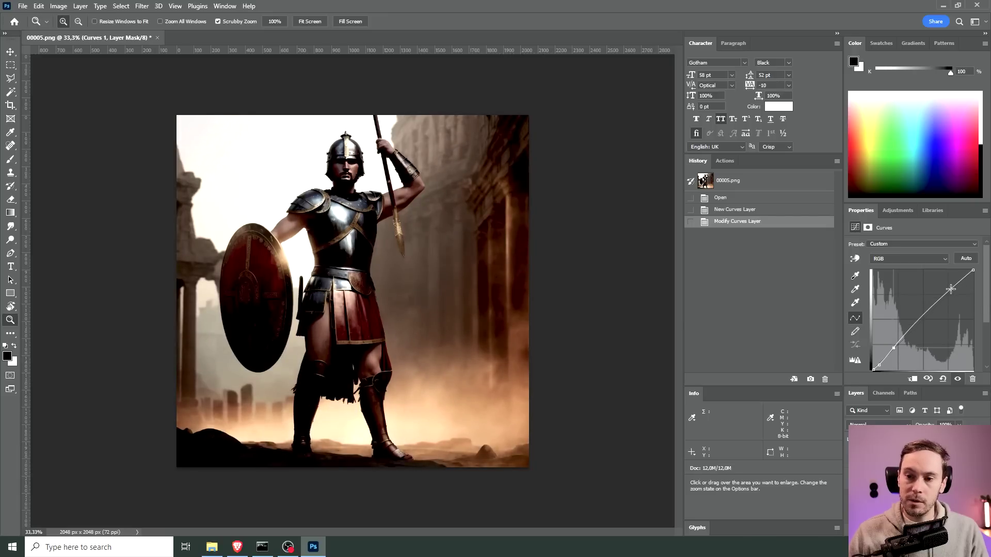
mouse_move(951, 289)
mouse_down()
mouse_move(940, 279)
mouse_move(946, 293)
mouse_up()
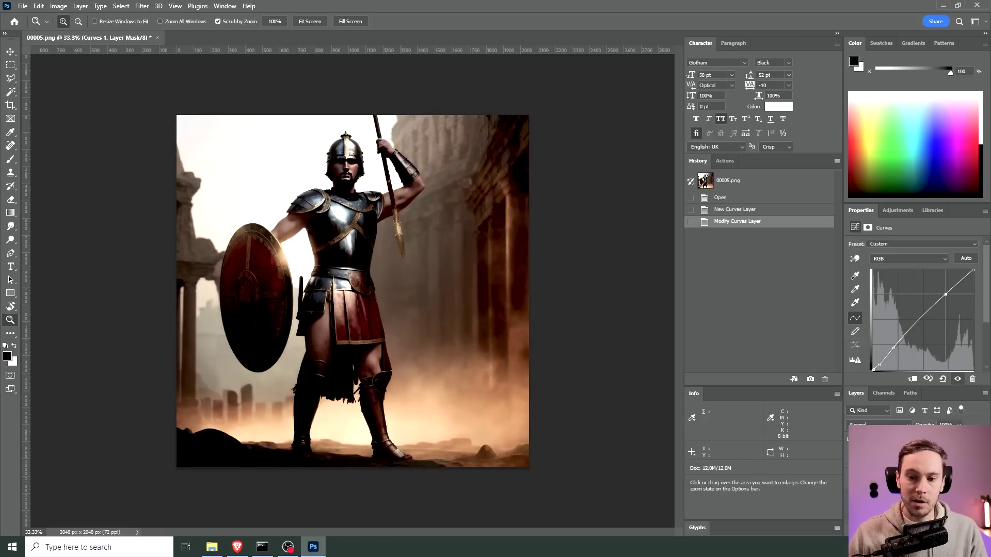
key(ctrl+comma)
key(ctrl+comma)
key(ctrl+comma)
key(ctrl+comma)
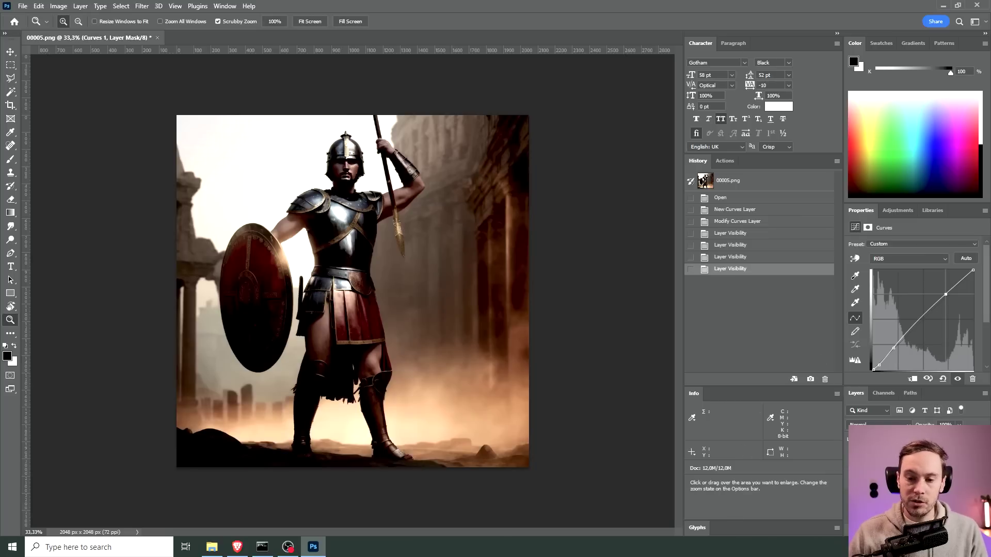
key(ctrl+comma)
key(ctrl+comma)
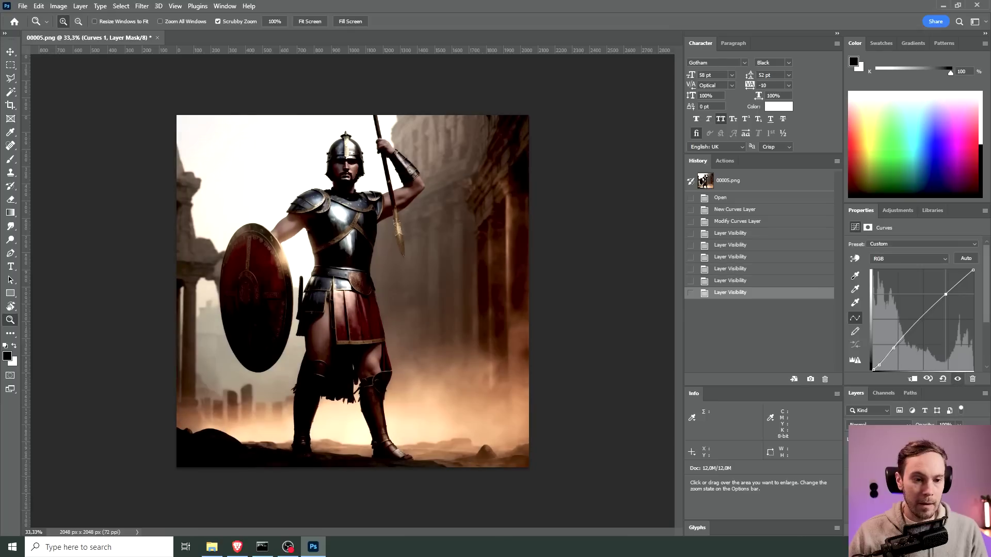
key(ctrl+comma)
key(ctrl+comma)
key(ctrl+comma)
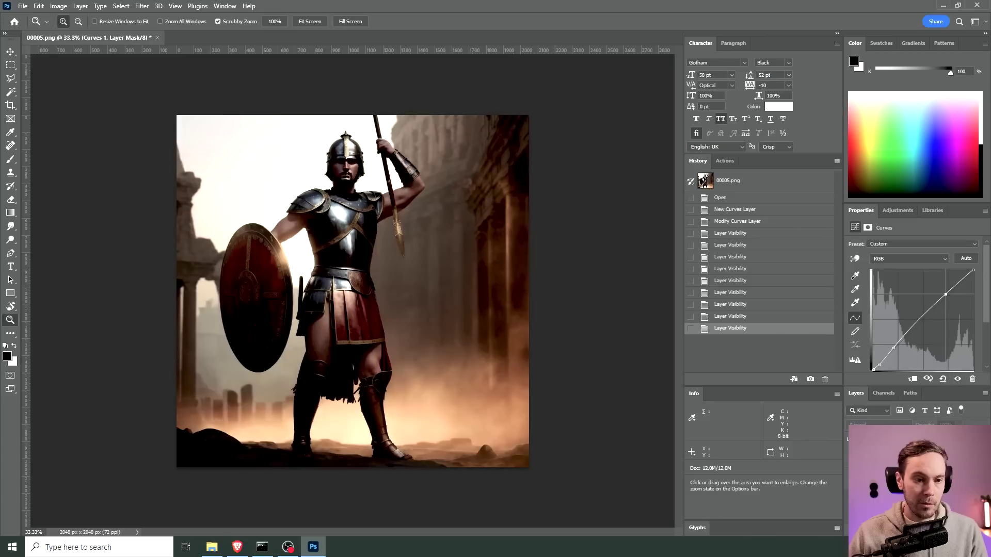
key(ctrl+comma)
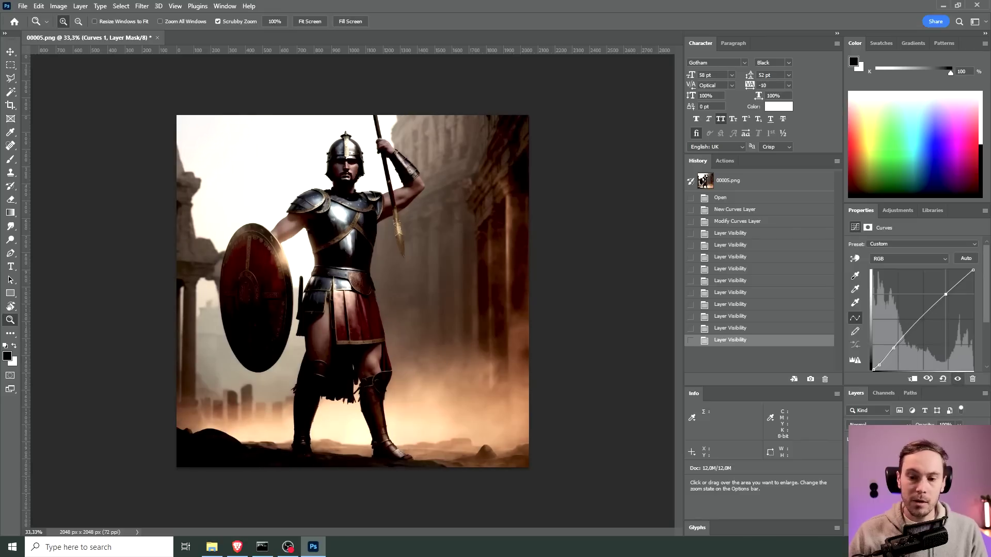
click(911, 530)
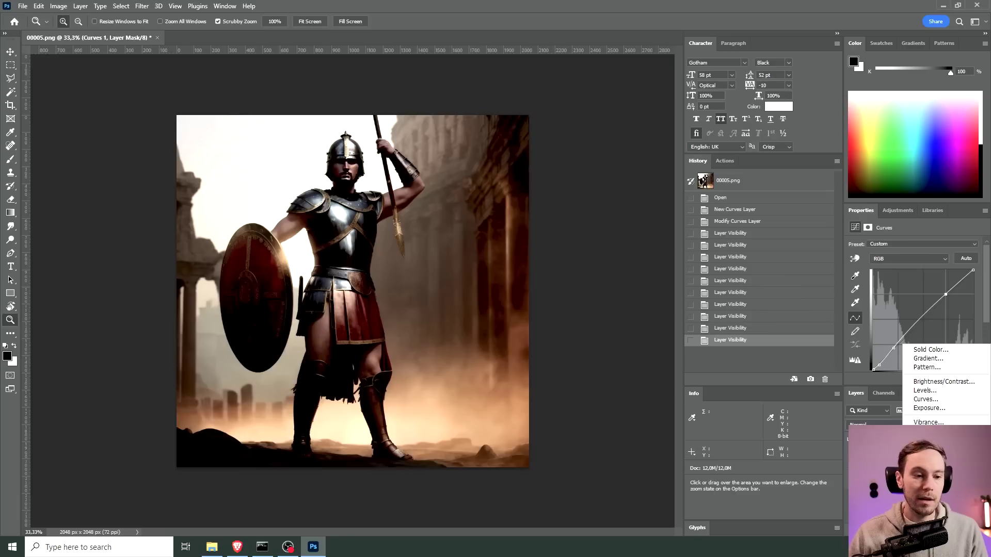
- Add a Vibrance adjustment at +60, compare it on and off, and leave it enabled
click(929, 422)
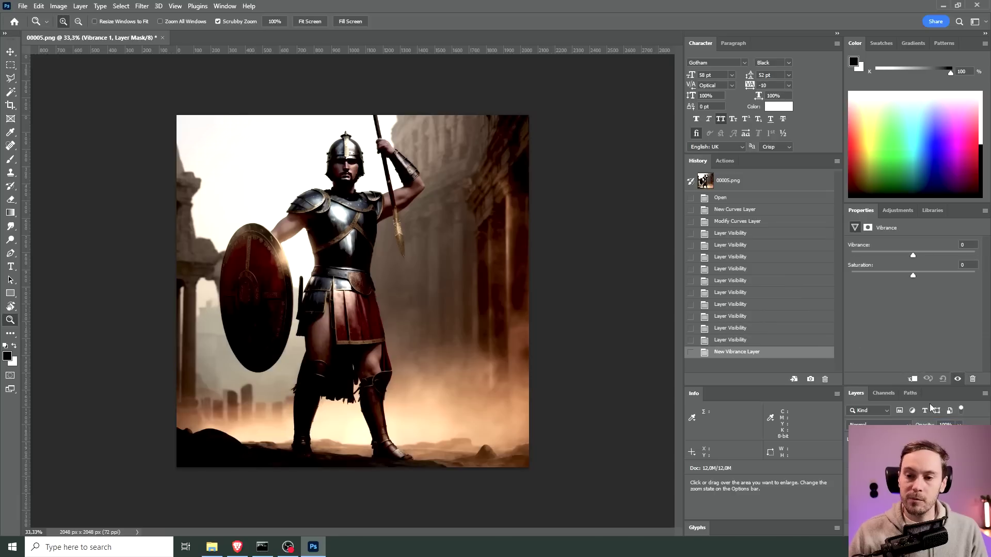
drag(913, 256, 950, 254)
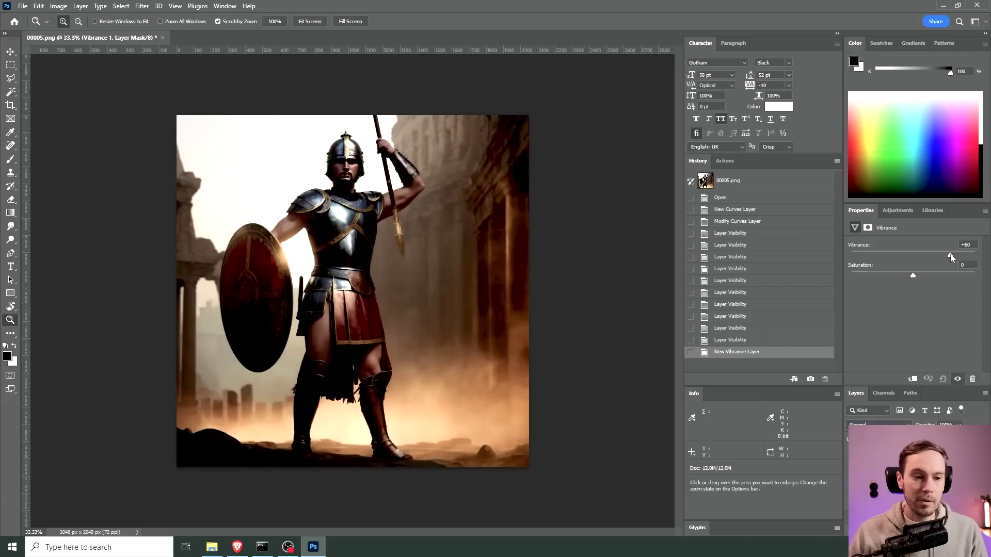
drag(951, 256, 951, 257)
click(852, 450)
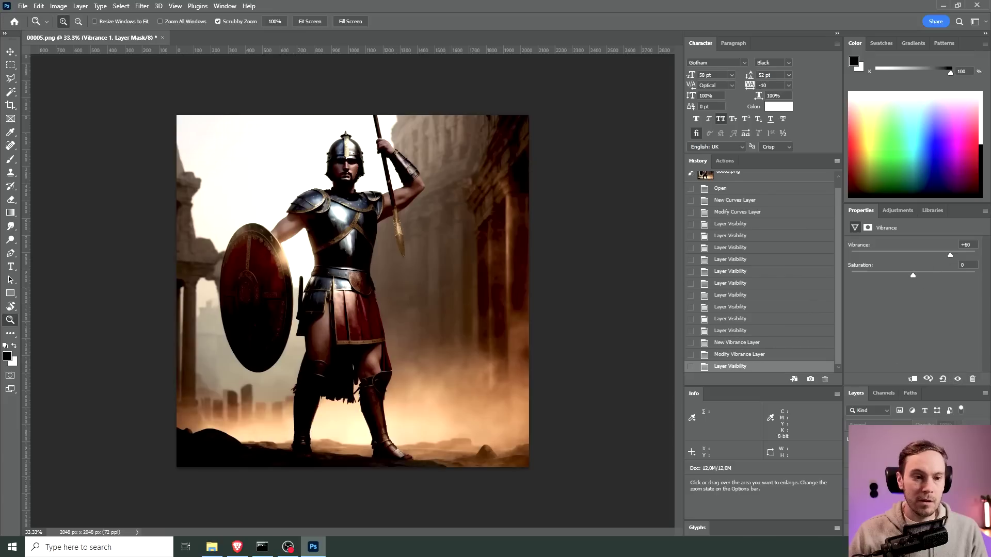
click(853, 450)
click(852, 450)
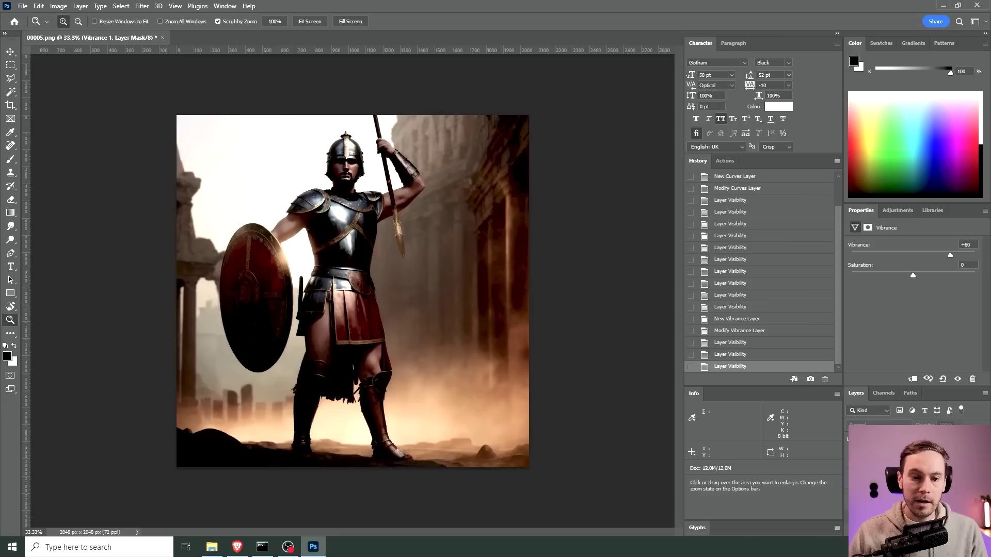
click(853, 450)
click(853, 450)
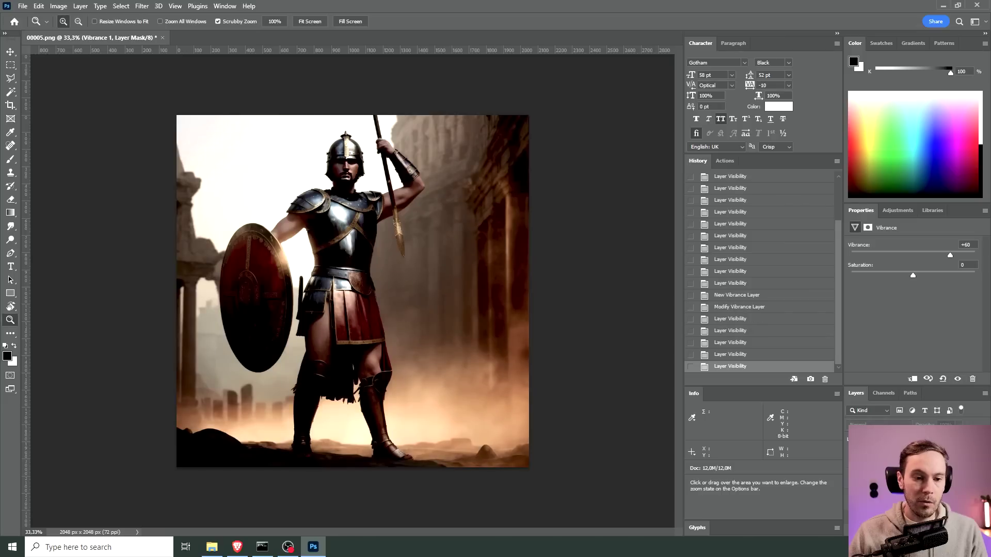
click(853, 450)
click(853, 450)
click(852, 450)
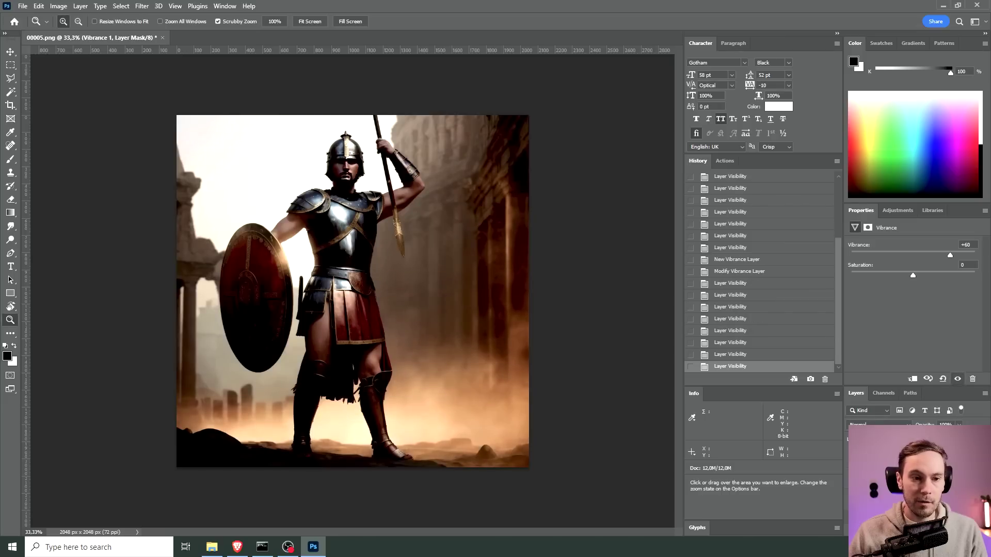
- Stamp all visible layers into a new merged layer and bring up Unsharp Mask for it
key(ctrl+shift+alt+e)
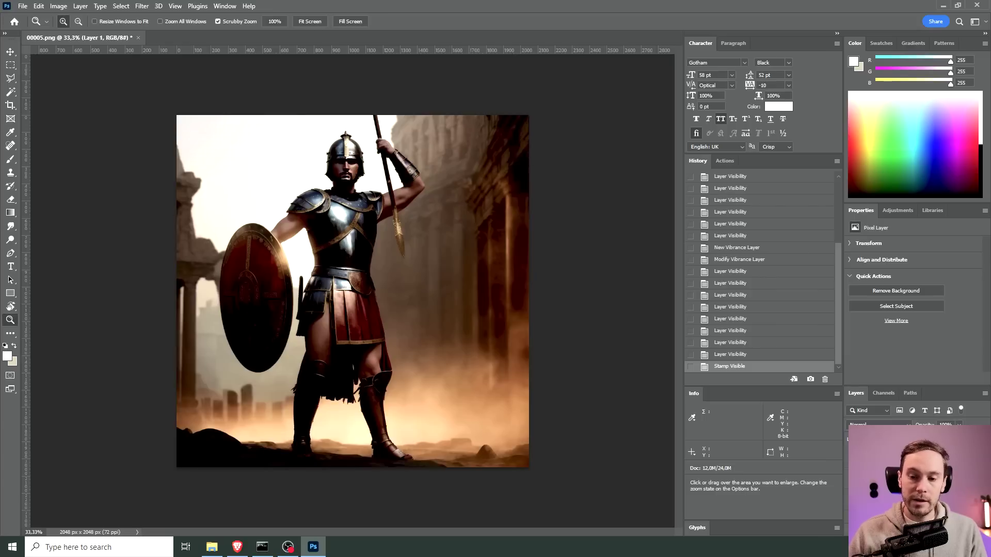
click(142, 6)
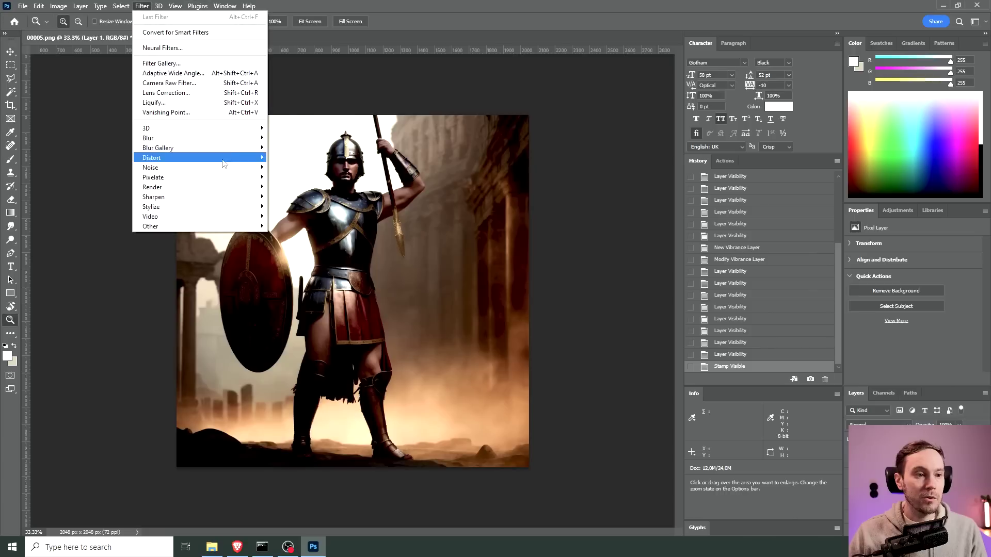
mouse_move(232, 197)
click(295, 236)
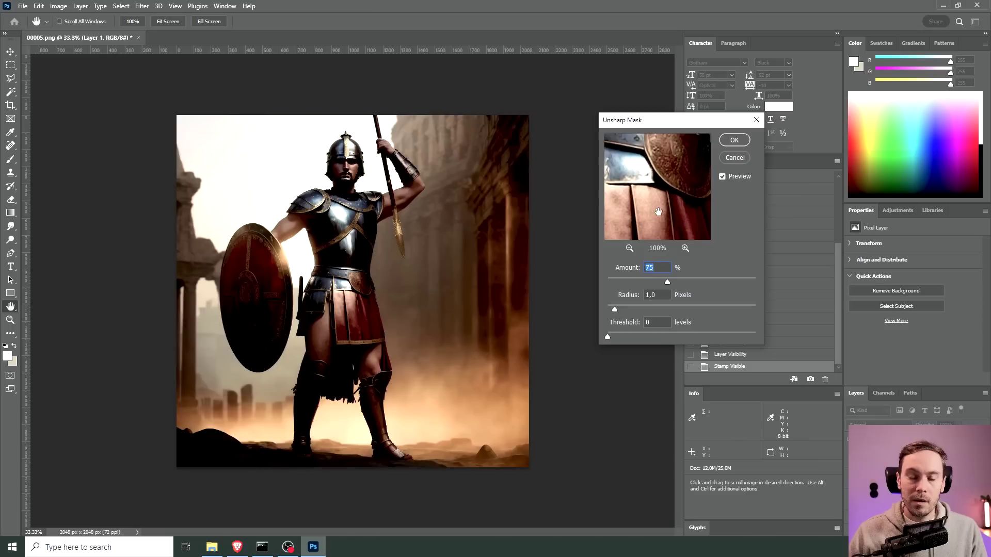
click(722, 178)
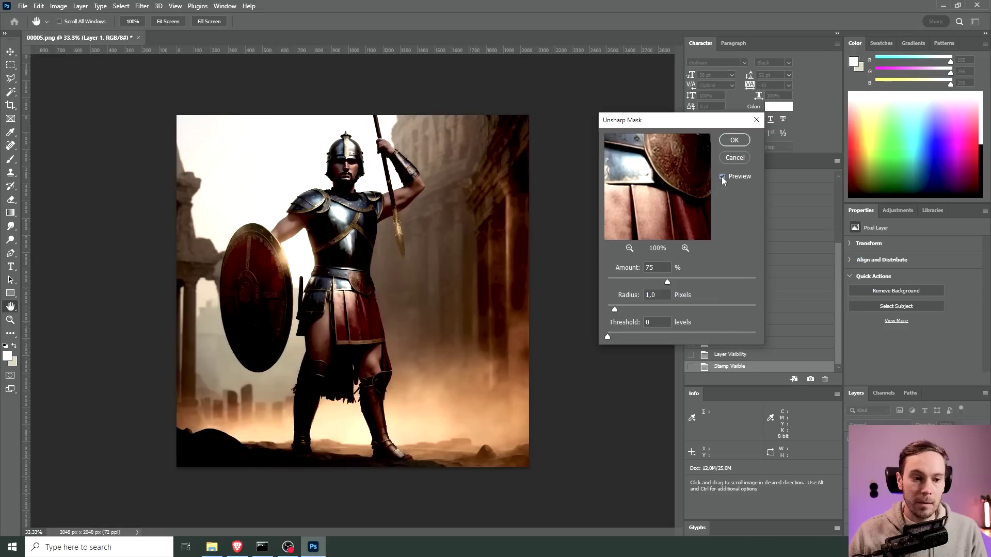
click(346, 309)
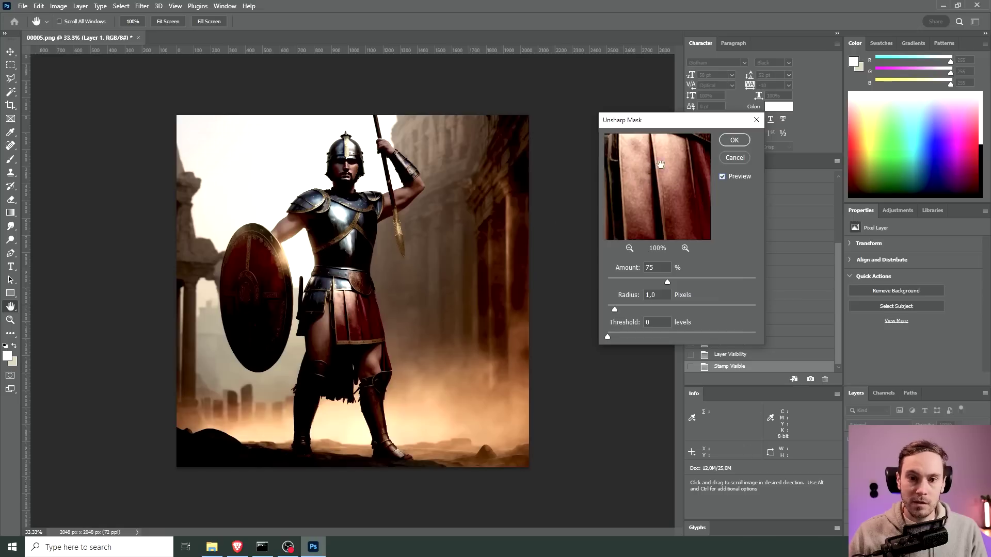
- Try a sharpening amount of 377% with radius 2, comparing the preview
click(734, 282)
drag(734, 281, 748, 282)
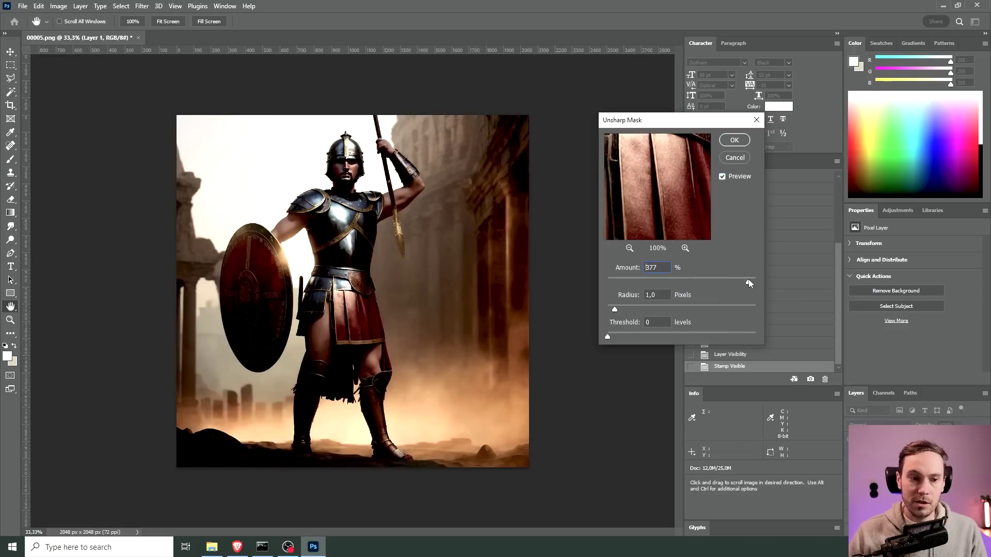
key(Tab)
text(2)
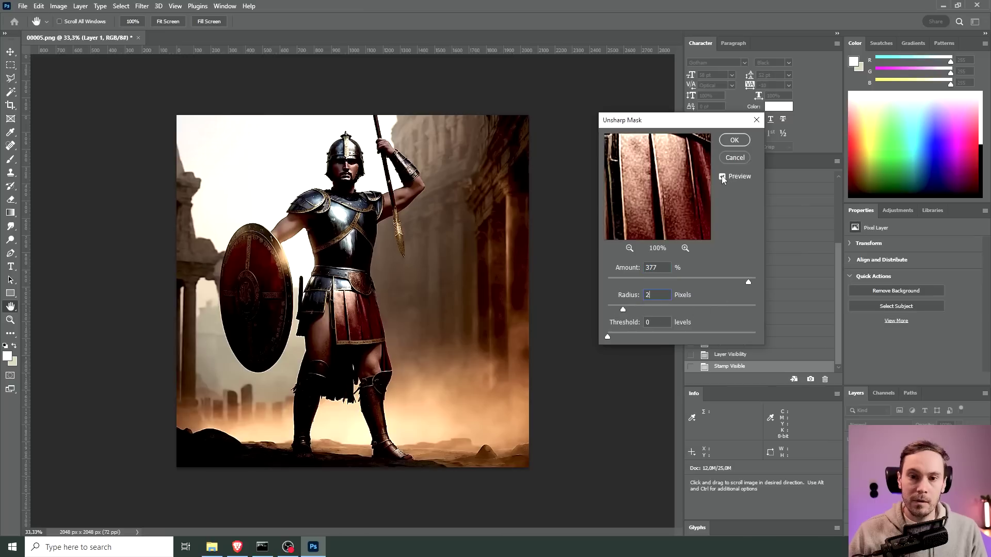
click(723, 178)
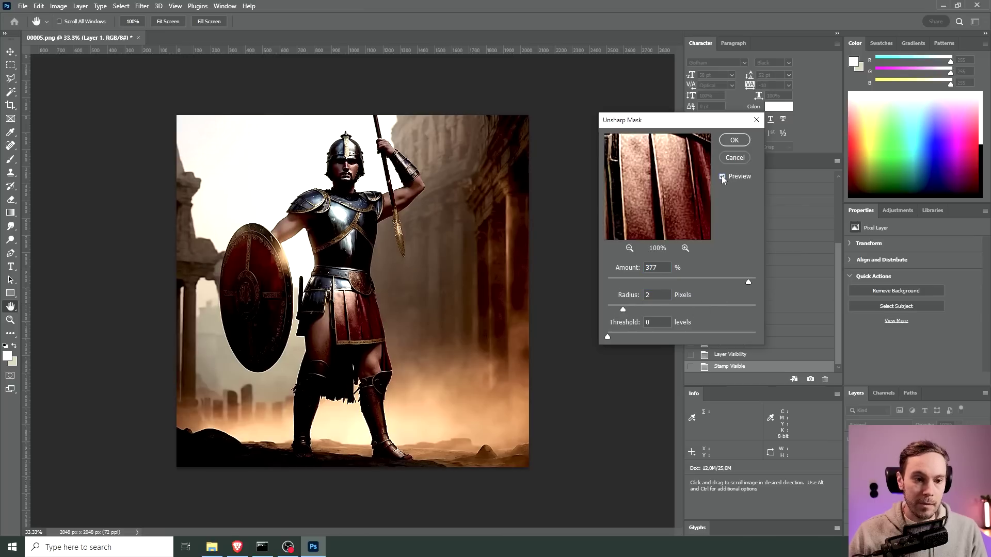
click(723, 178)
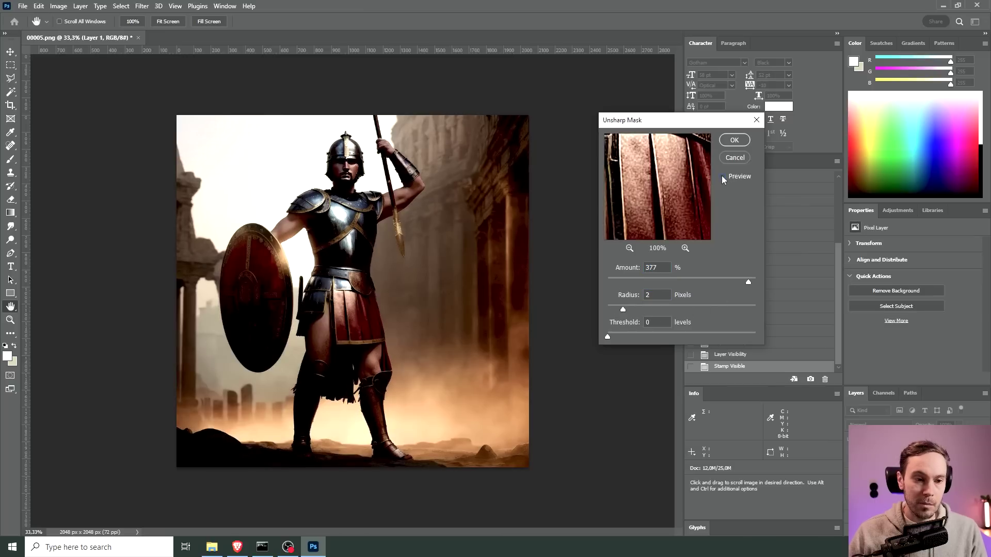
click(724, 178)
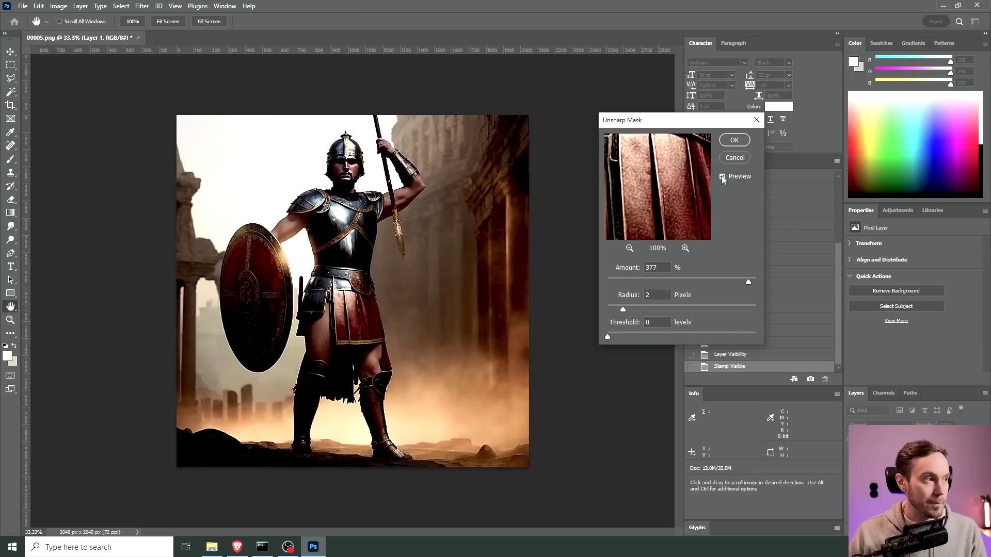
- Settle on Amount 75% and Radius 2 pixels, then apply the Unsharp Mask
drag(664, 264, 581, 258)
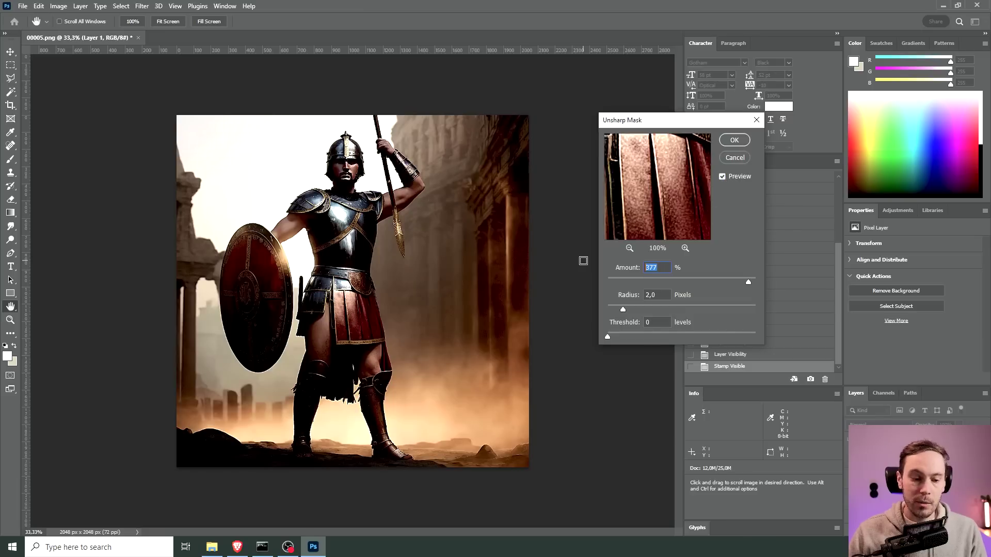
text(75)
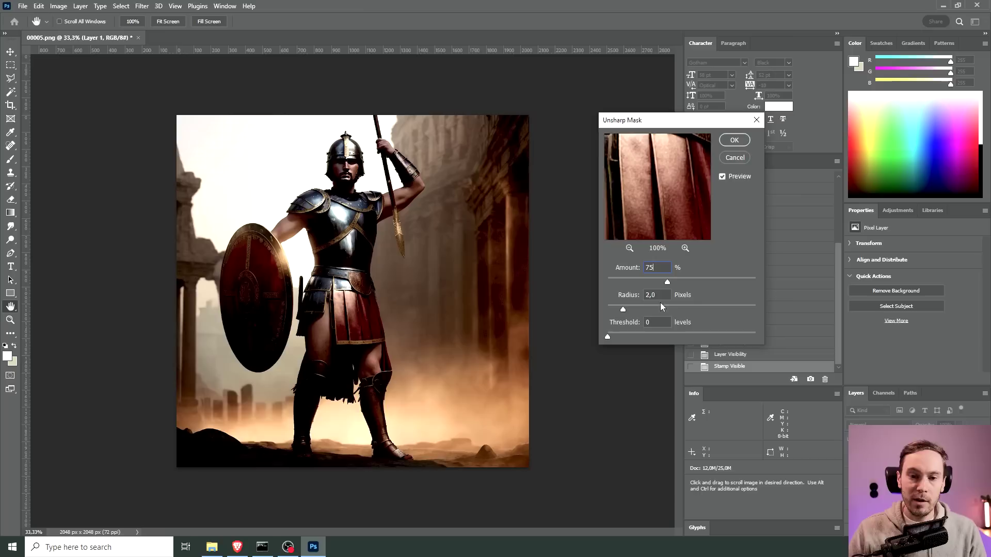
click(624, 295)
text(1)
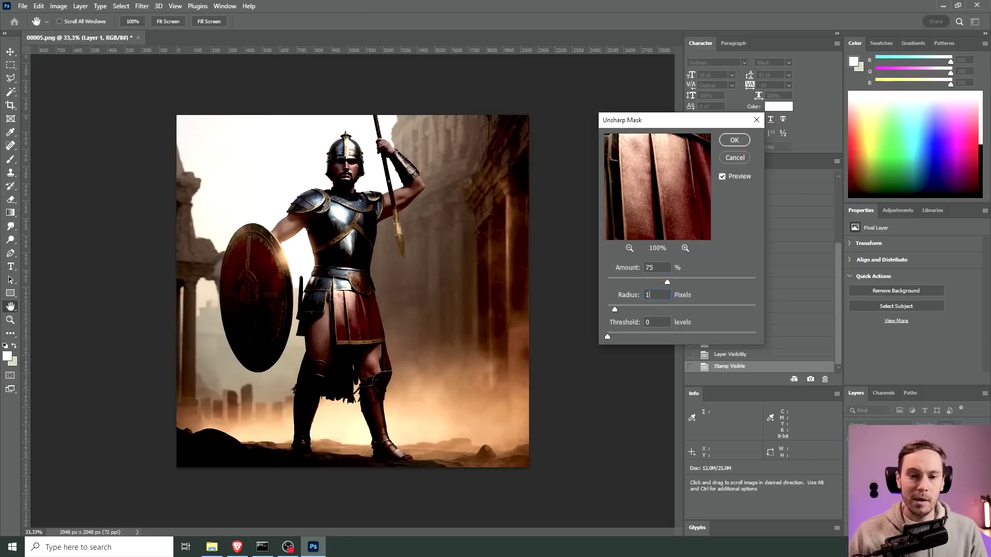
key(Tab)
drag(623, 296, 713, 291)
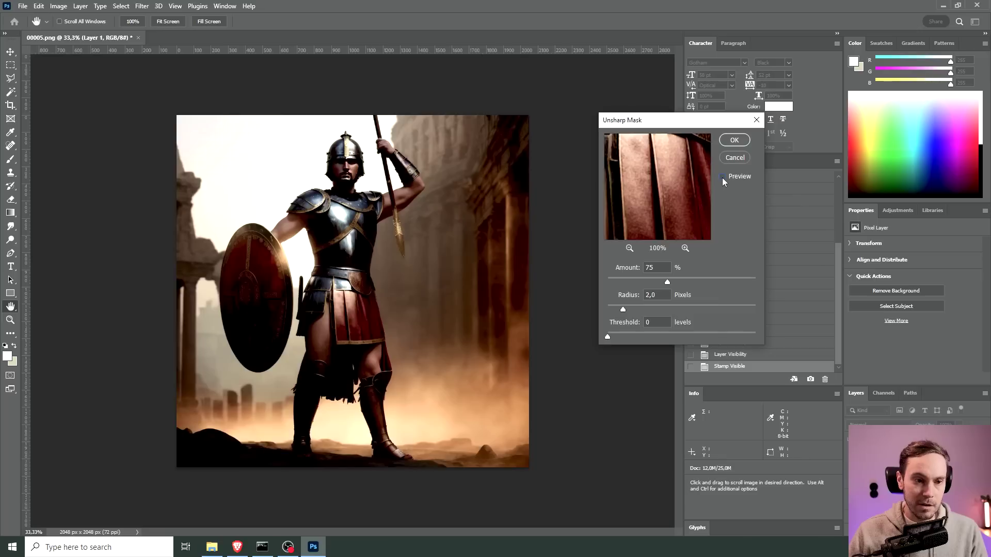
click(723, 177)
click(735, 140)
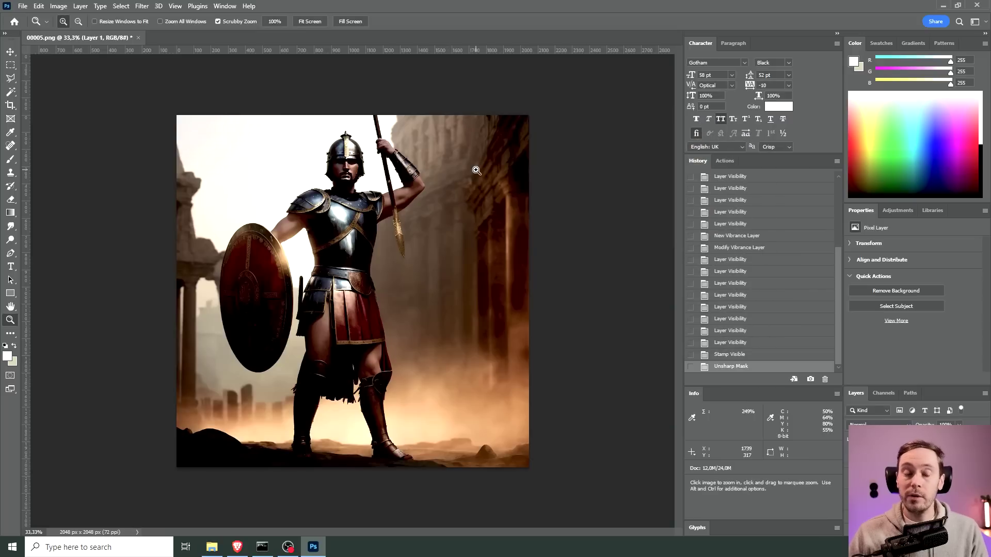
- Apply Add Noise at 7% with Gaussian distribution, comparing the preview first
click(148, 7)
mouse_move(247, 167)
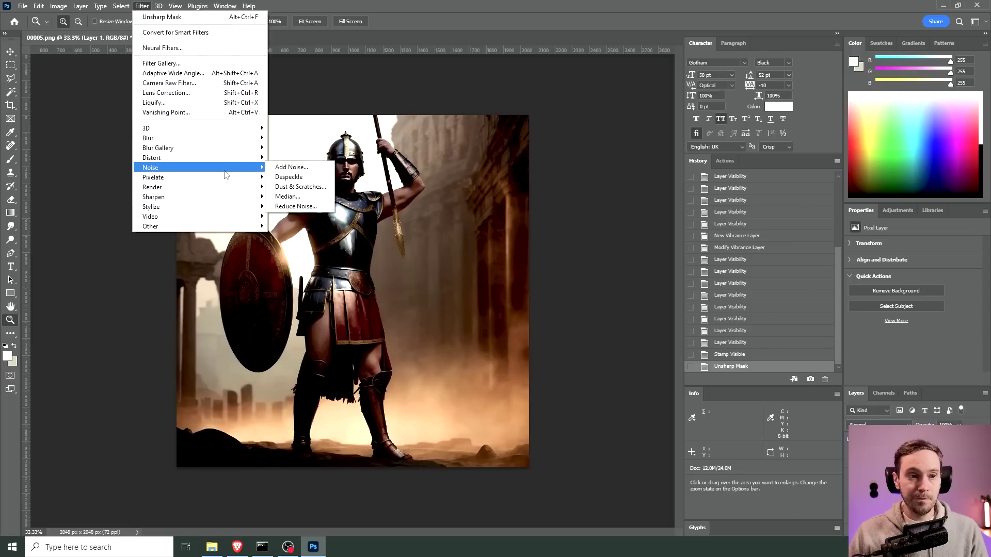
click(291, 168)
drag(454, 88, 679, 124)
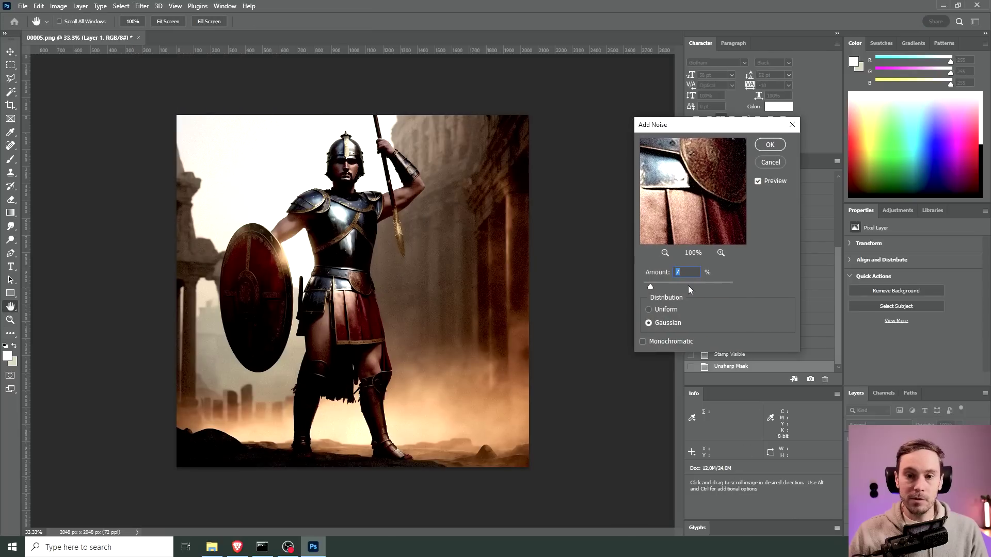
click(762, 182)
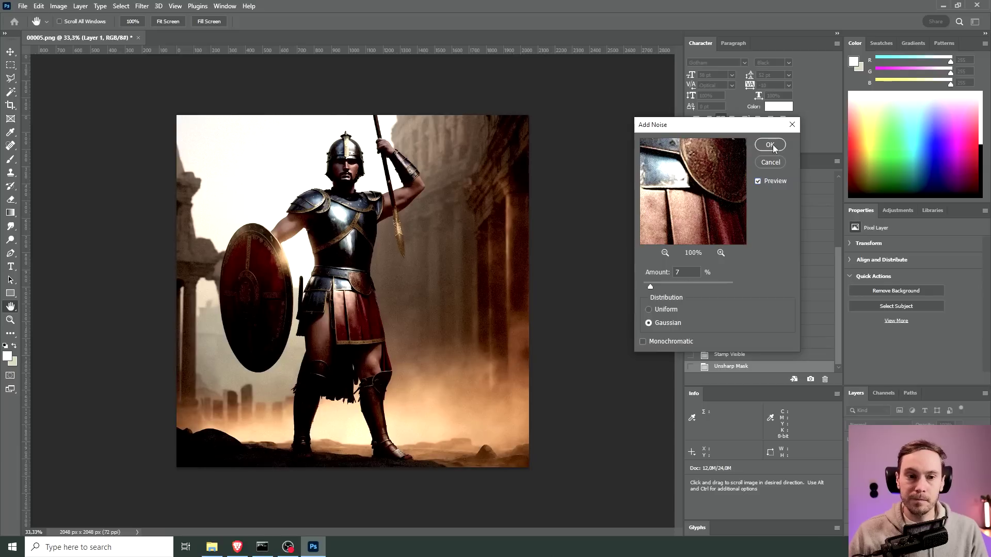
click(770, 145)
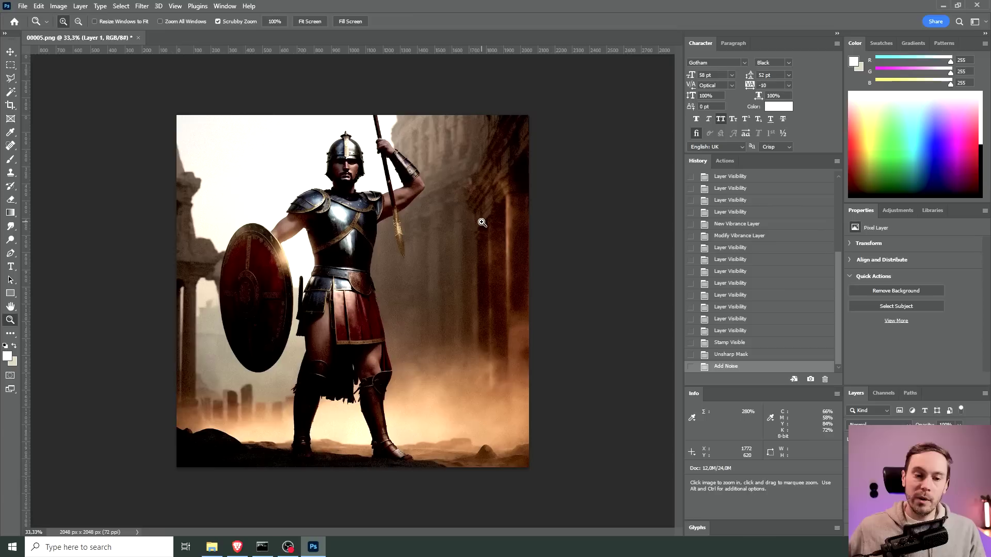